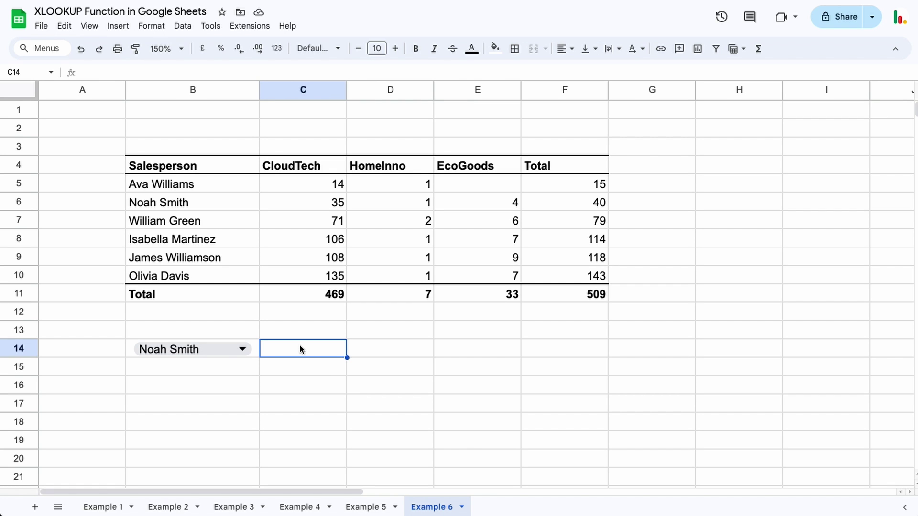
Enter =XLOOKUP(B14,B5:B10,C5:C10,"Not Found") in C14, returning 108 CloudTech sales.
{"action": "type", "text": "=xlo"}
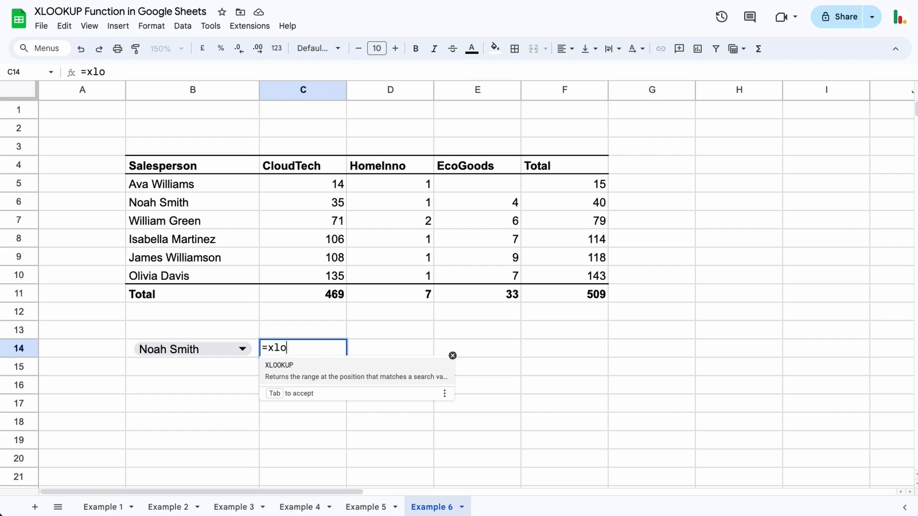
{"action": "key", "text": "Tab"}
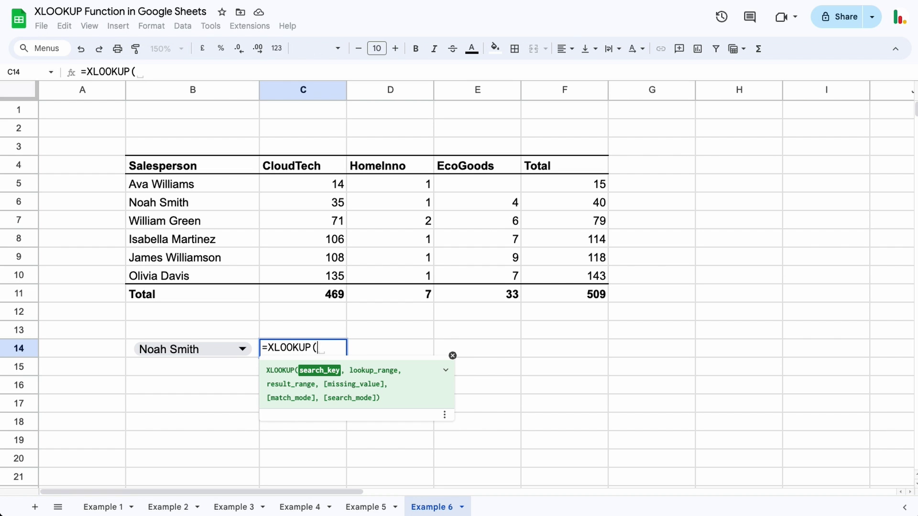
{"action": "left_click", "coordinate": [254, 348]}
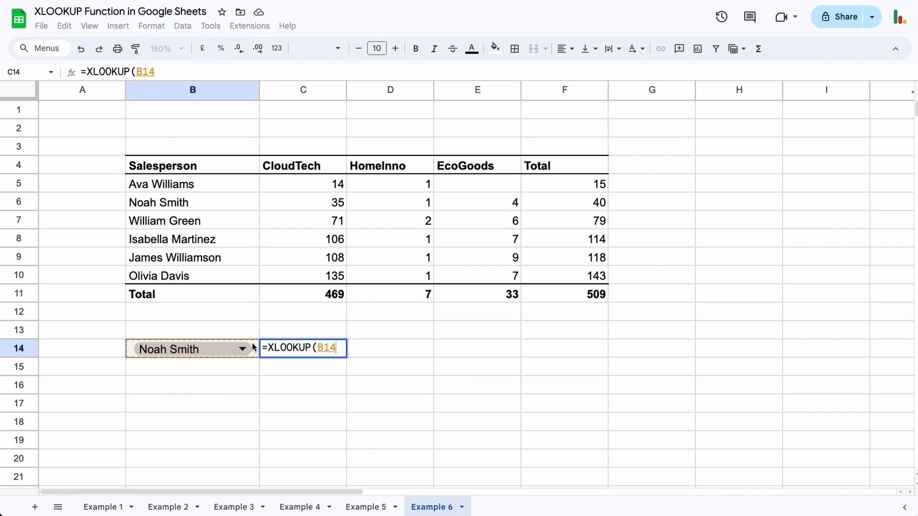
{"action": "type", "text": ","}
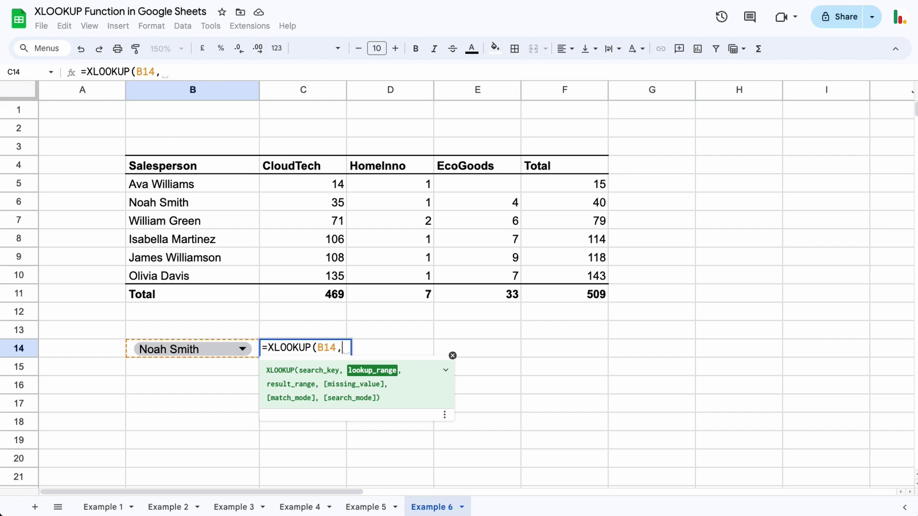
{"action": "left_click_drag", "start_coordinate": [226, 186], "coordinate": [223, 277]}
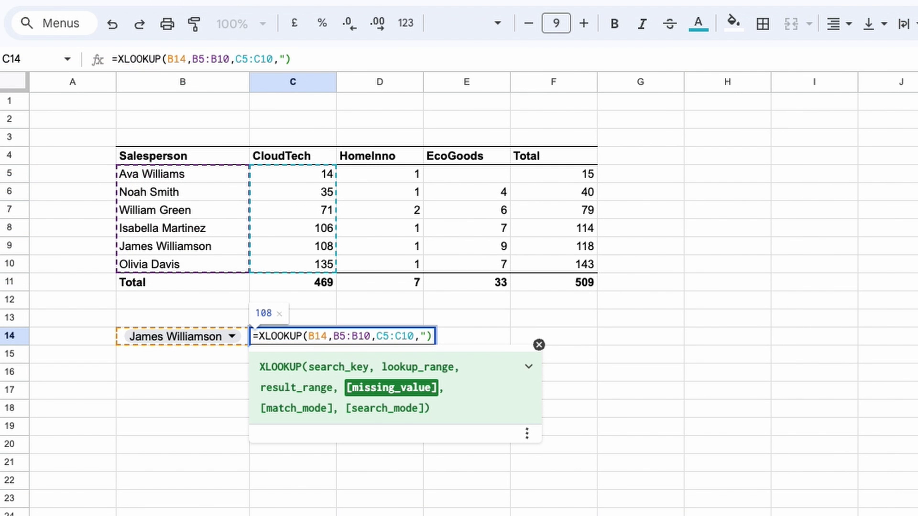
{"action": "type", "text": "Not Found"}
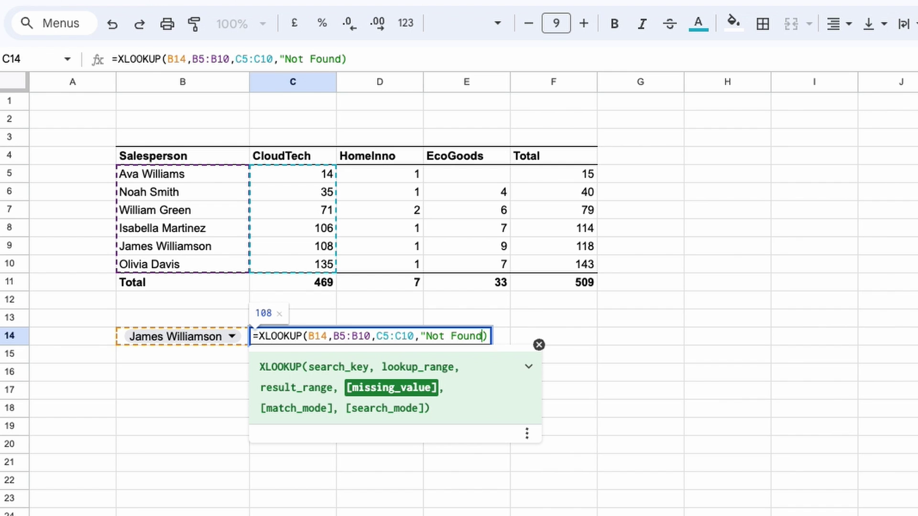
{"action": "type", "text": "\""}
{"action": "key", "text": "Return"}
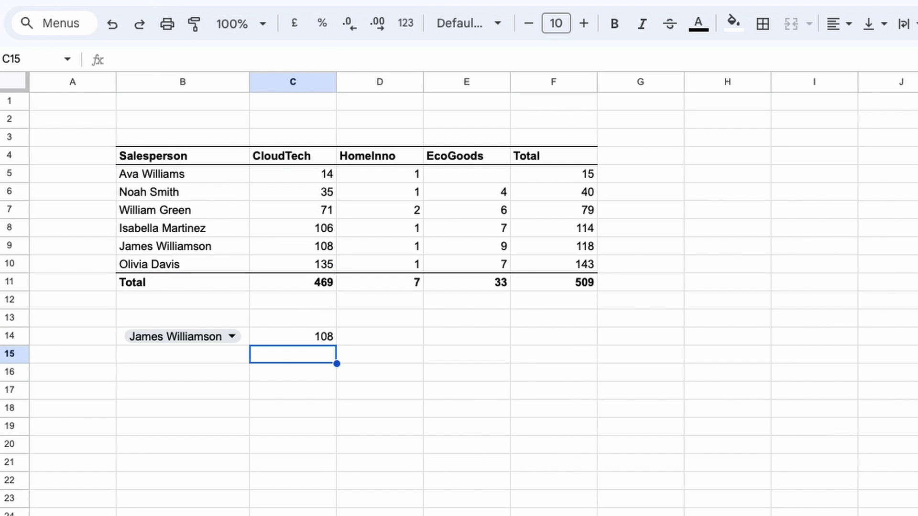
Wrap H7's Tesla VLOOKUP in IFERROR with a "Not Found" fallback, then recommit C14's XLOOKUP showing 108.
{"action": "left_click", "coordinate": [233, 337]}
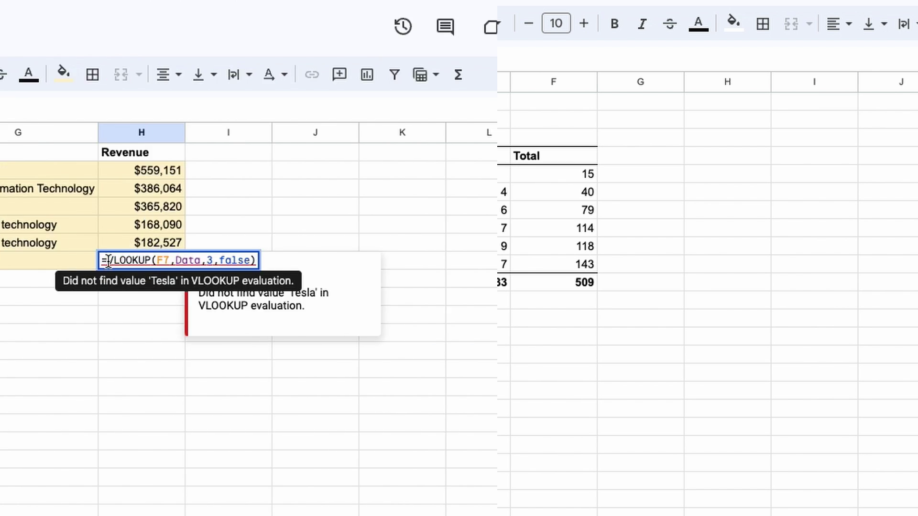
{"action": "type", "text": "IFERROR("}
{"action": "left_click", "coordinate": [715, 260]}
{"action": "type", "text": ","}
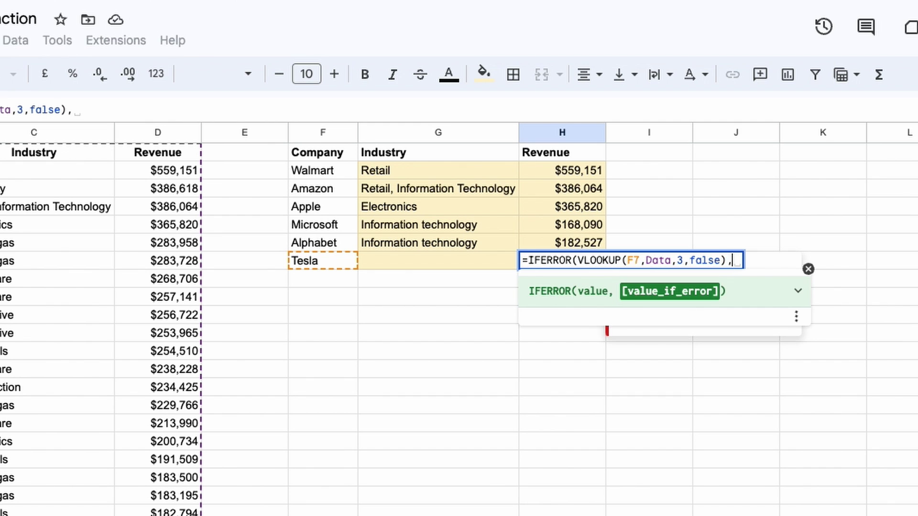
{"action": "type", "text": "\"Not Found\")"}
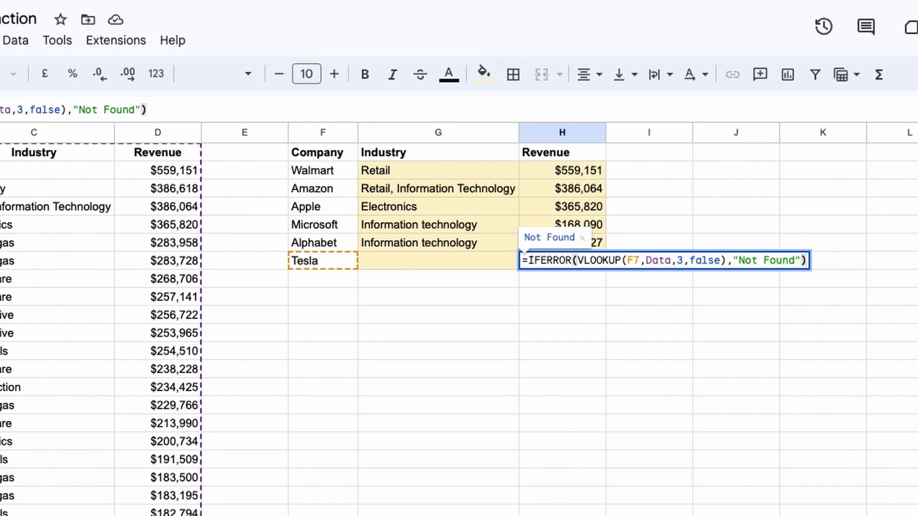
{"action": "key", "text": "Return"}
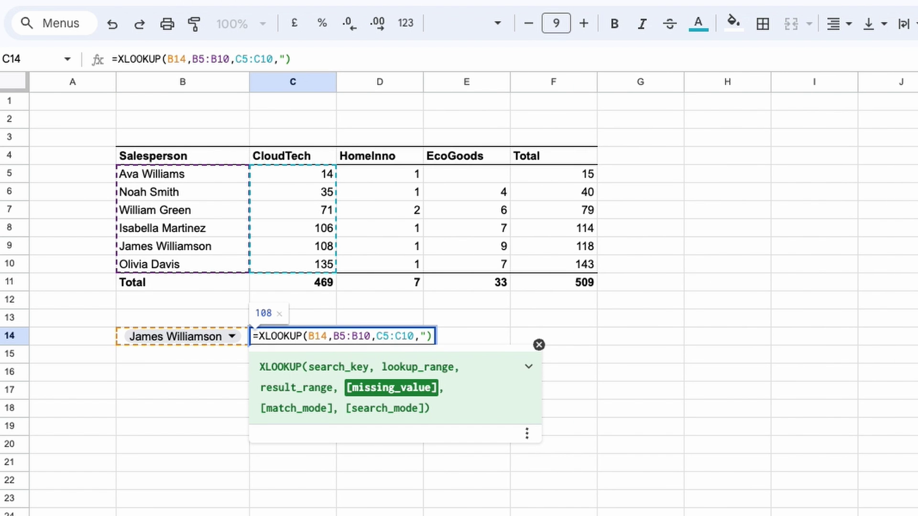
{"action": "type", "text": "Not Found\""}
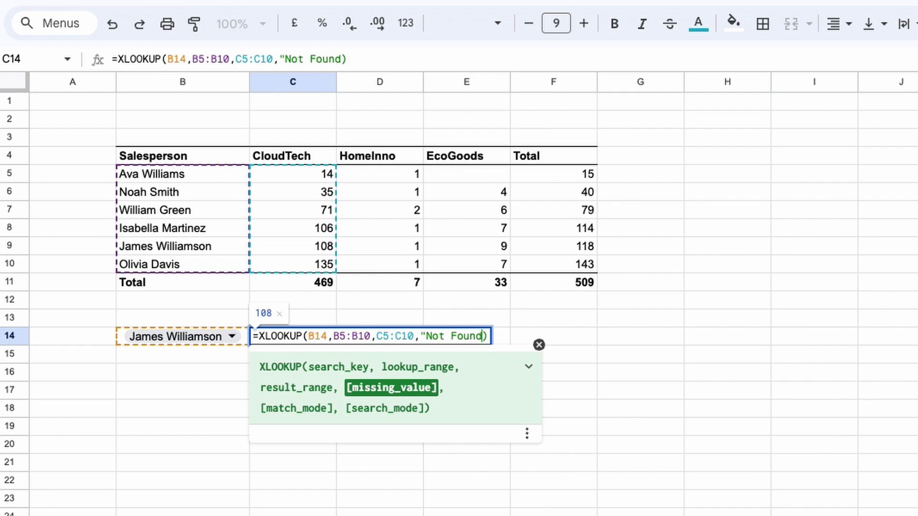
{"action": "key", "text": "Return"}
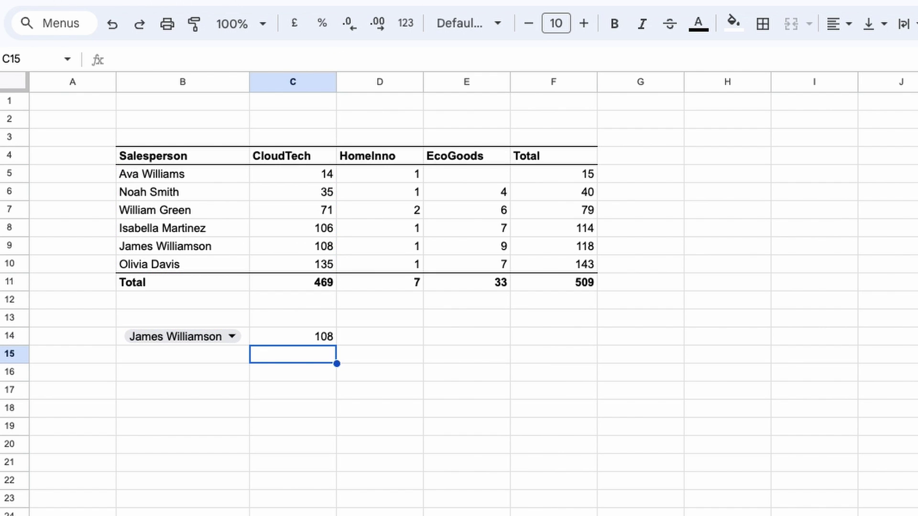
Retype C14 as =XLOOKUP(B14,B5:B10,C5:C10,"Not Found"), still returning 108.
{"action": "left_click", "coordinate": [233, 334]}
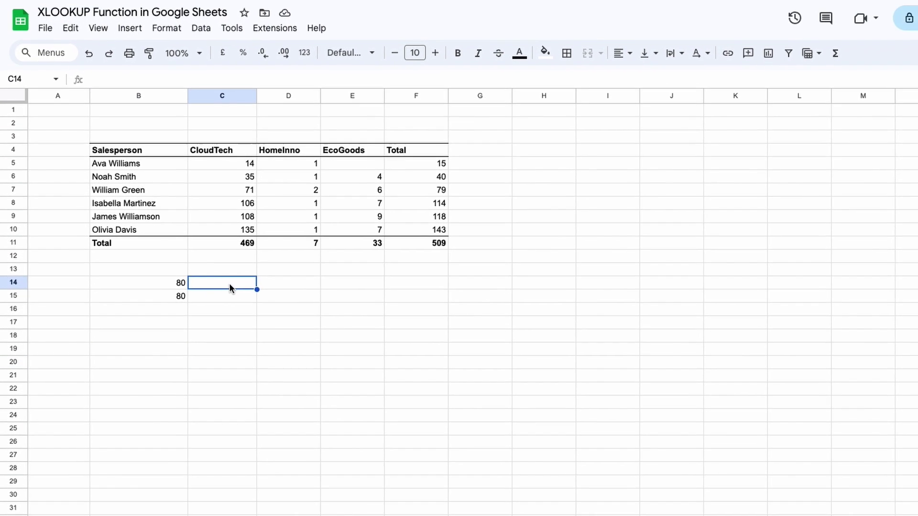
{"action": "double_click", "coordinate": [299, 369]}
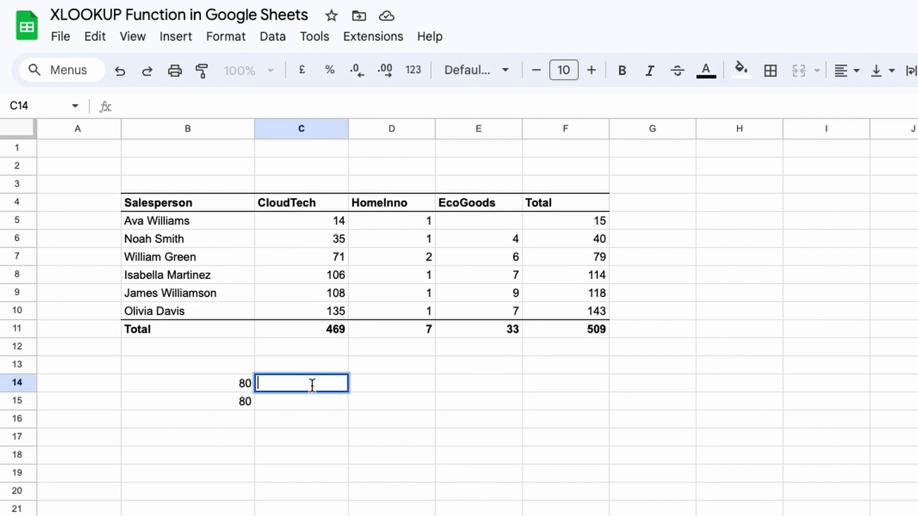
{"action": "type", "text": "=xlo"}
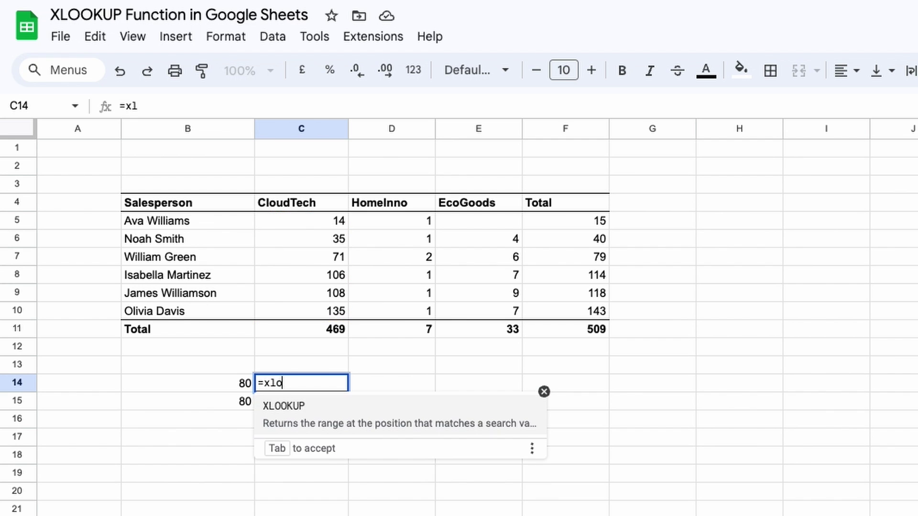
{"action": "key", "text": "Tab"}
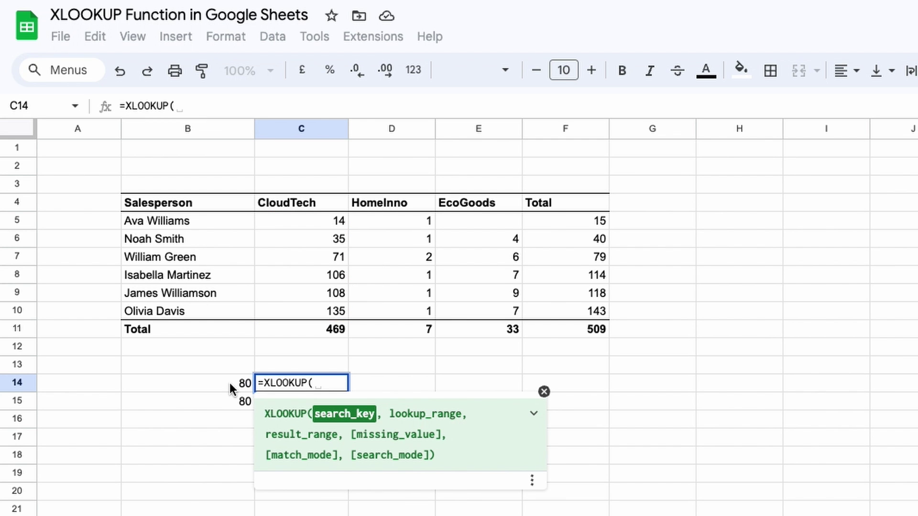
{"action": "left_click", "coordinate": [231, 386]}
{"action": "type", "text": ","}
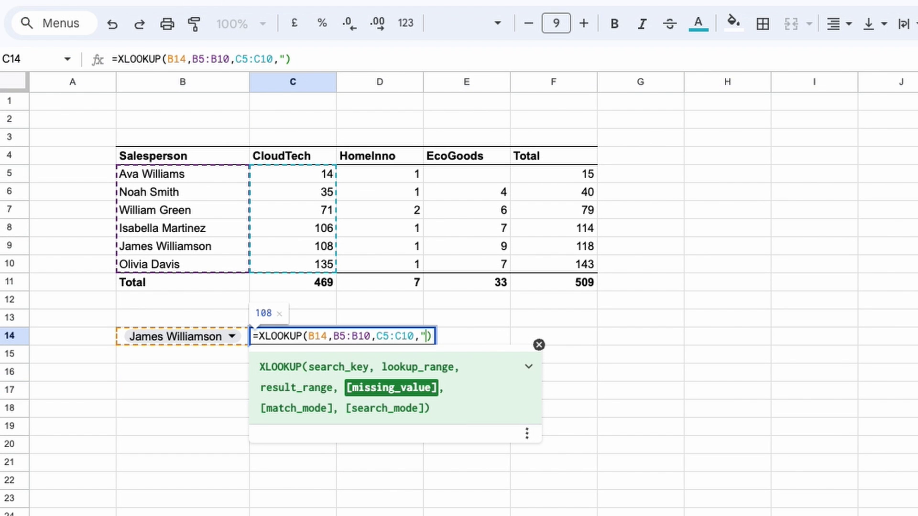
{"action": "type", "text": "Not Found"}
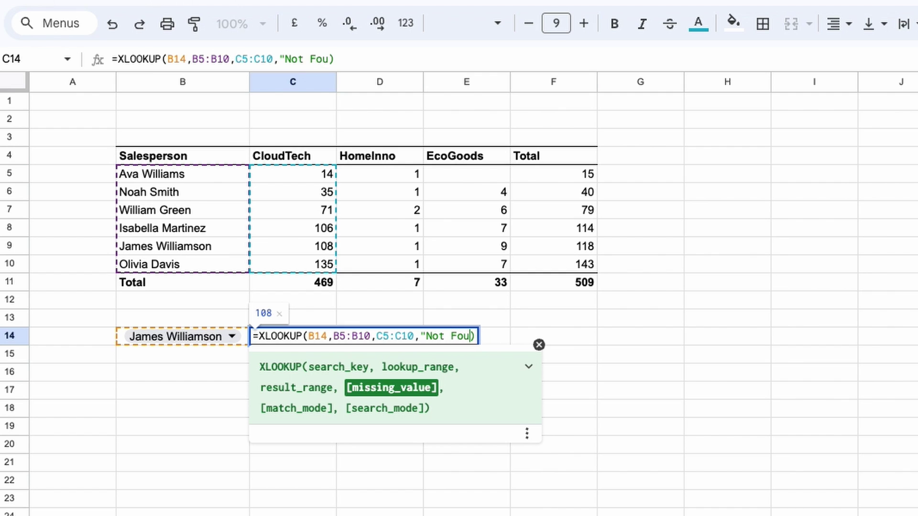
{"action": "type", "text": "\""}
{"action": "key", "text": "Return"}
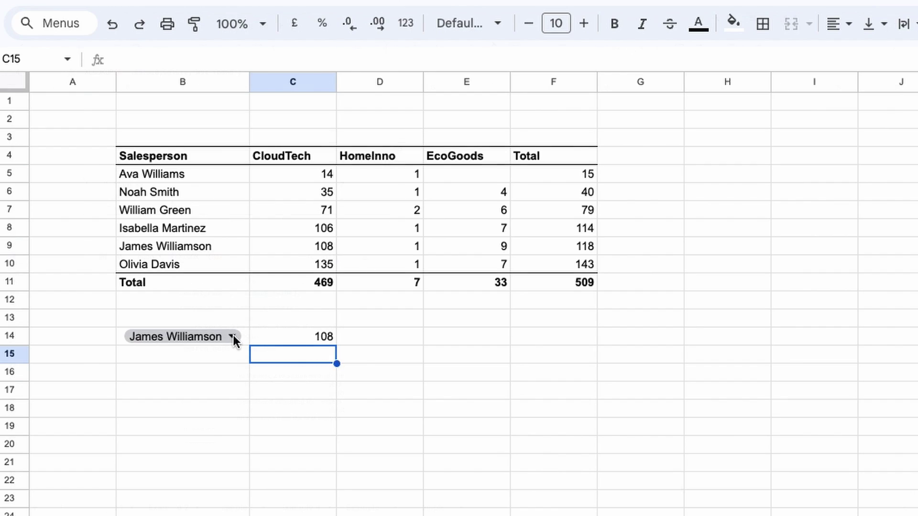
Review each argument of C14's XLOOKUP and append match mode 0 and search mode 1 after "Not found".
{"action": "double_click", "coordinate": [289, 337]}
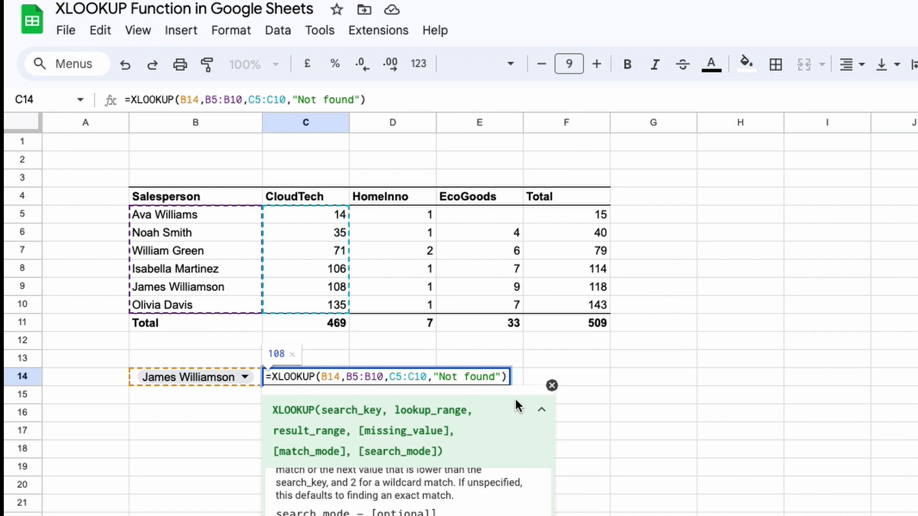
{"action": "left_click", "coordinate": [330, 378]}
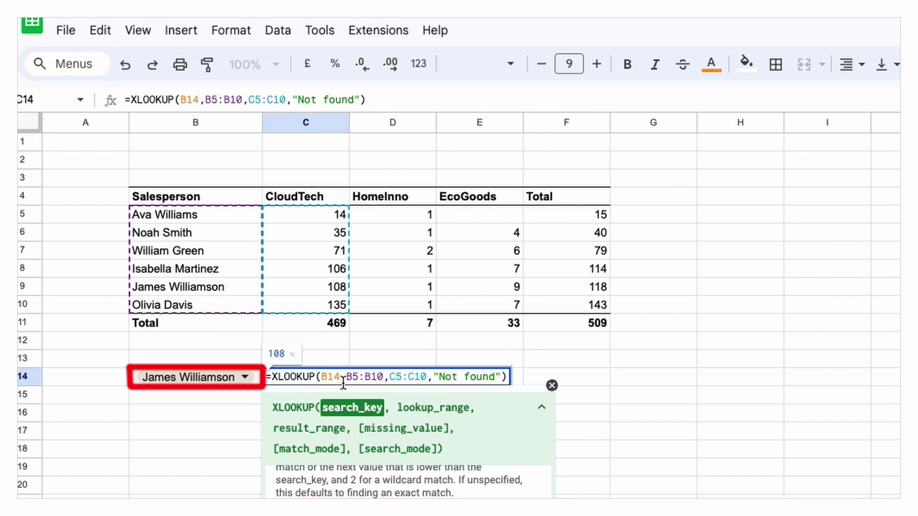
{"action": "left_click", "coordinate": [372, 376]}
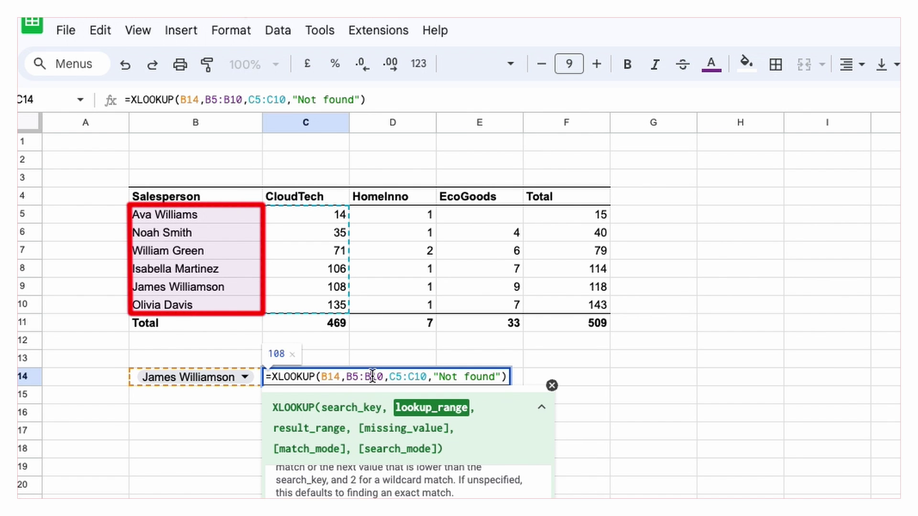
{"action": "left_click", "coordinate": [424, 377]}
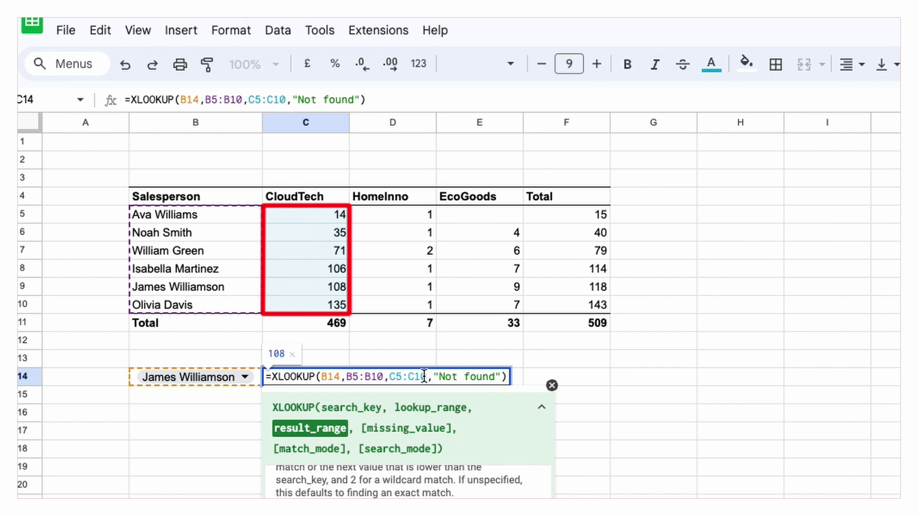
{"action": "left_click", "coordinate": [495, 376]}
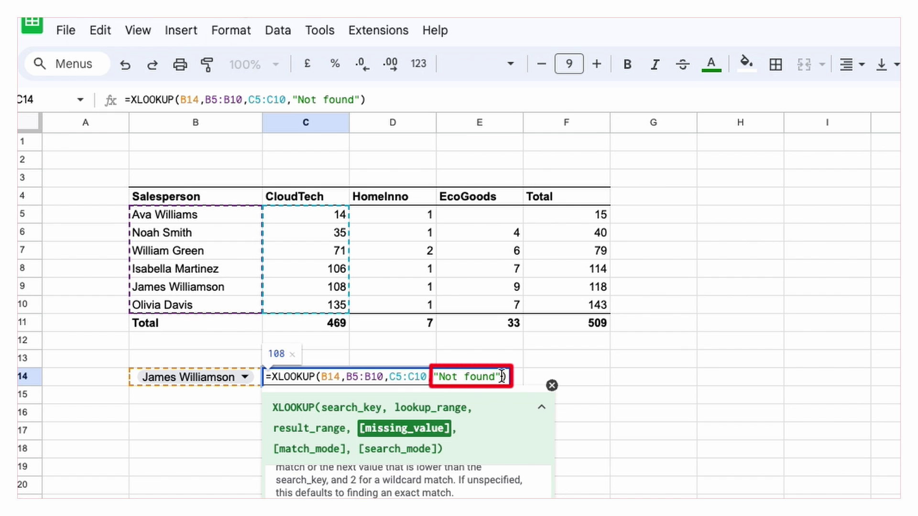
{"action": "type", "text": ",0"}
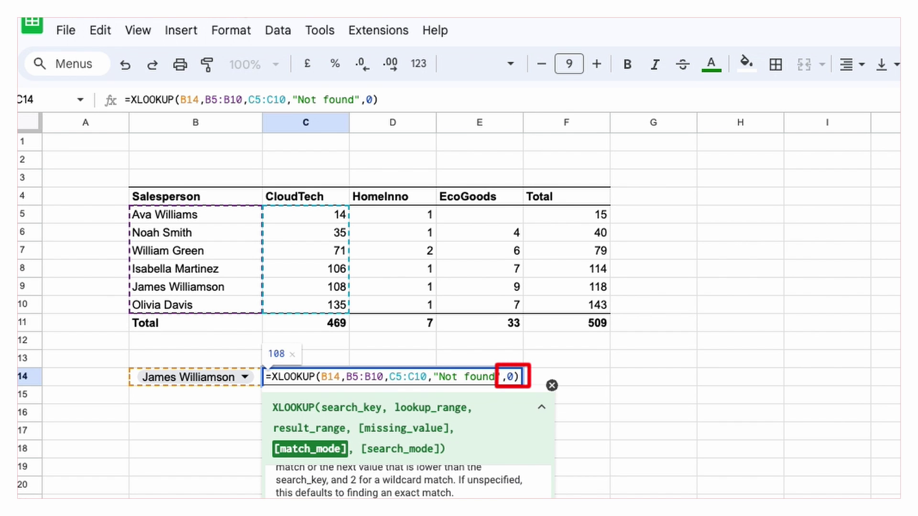
{"action": "type", "text": ",1"}
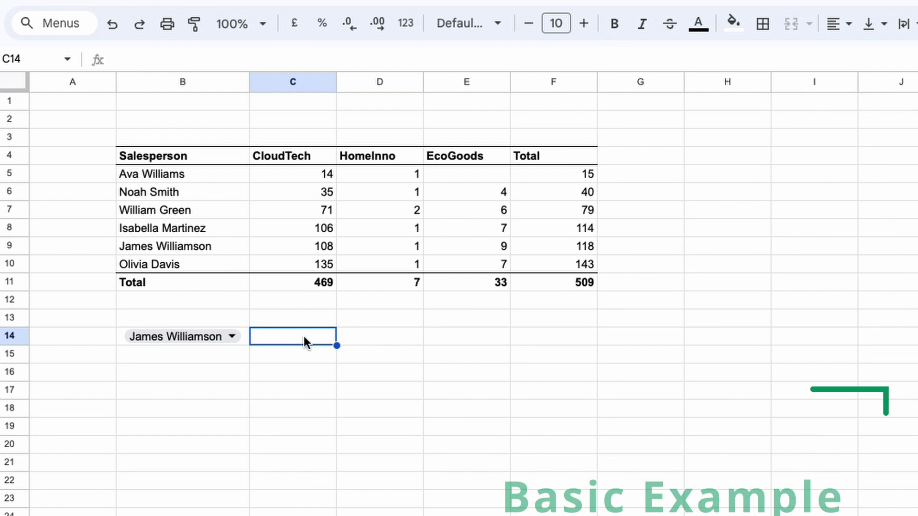
Enter =XLOOKUP(B14,B5:B10,C5:C10) in C14, returning 108 for the chosen salesperson.
{"action": "type", "text": "=xl"}
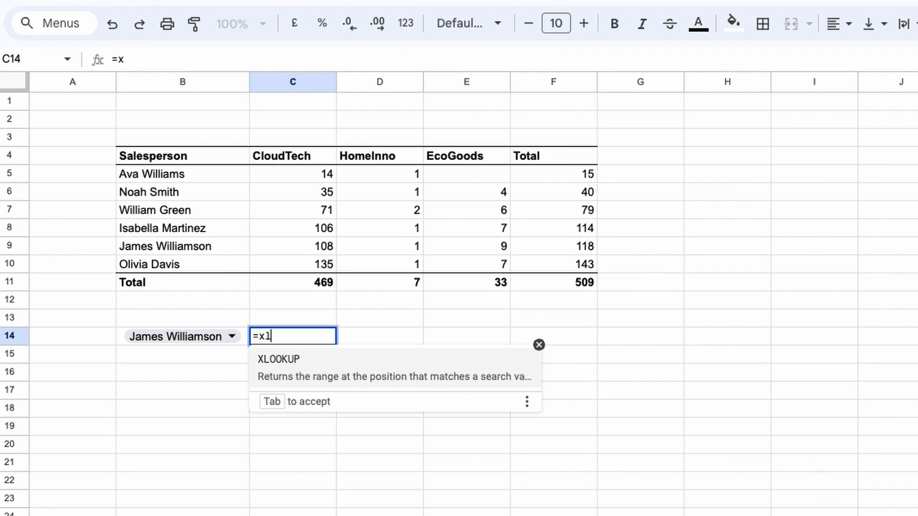
{"action": "type", "text": "oo"}
{"action": "key", "text": "Tab"}
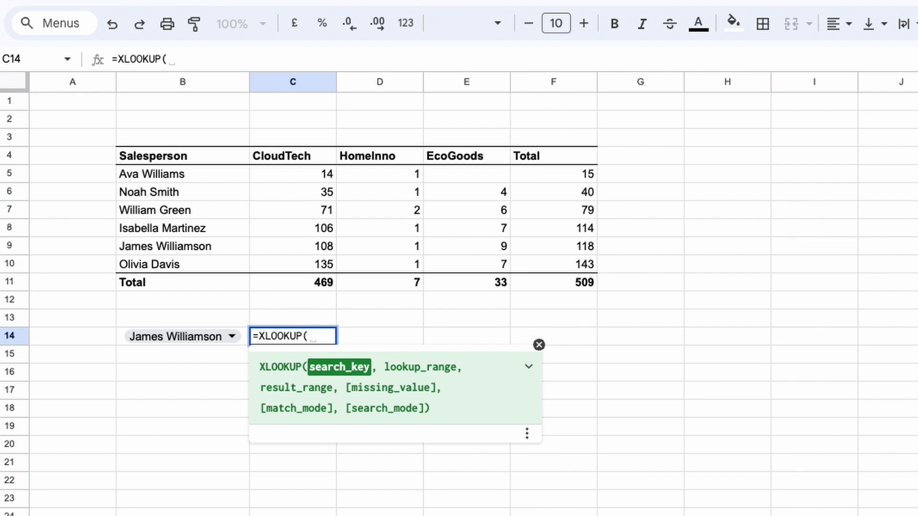
{"action": "left_click", "coordinate": [243, 334]}
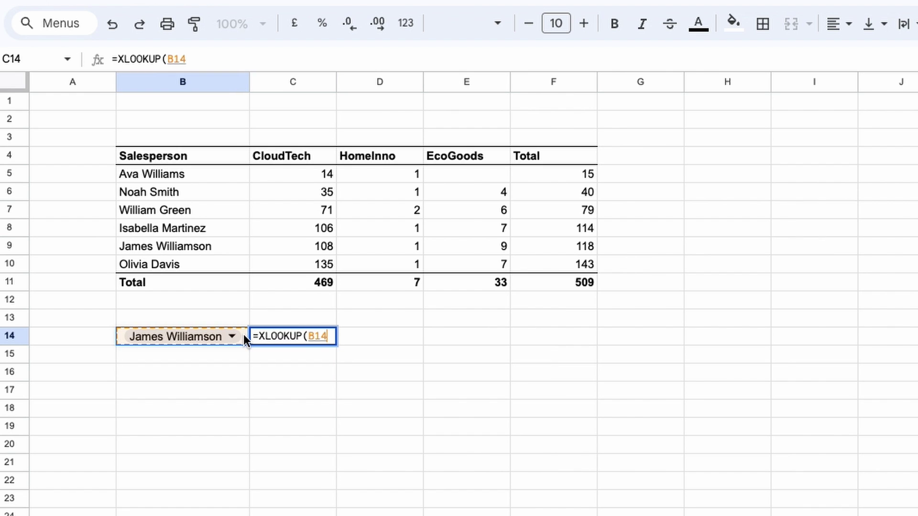
{"action": "type", "text": ","}
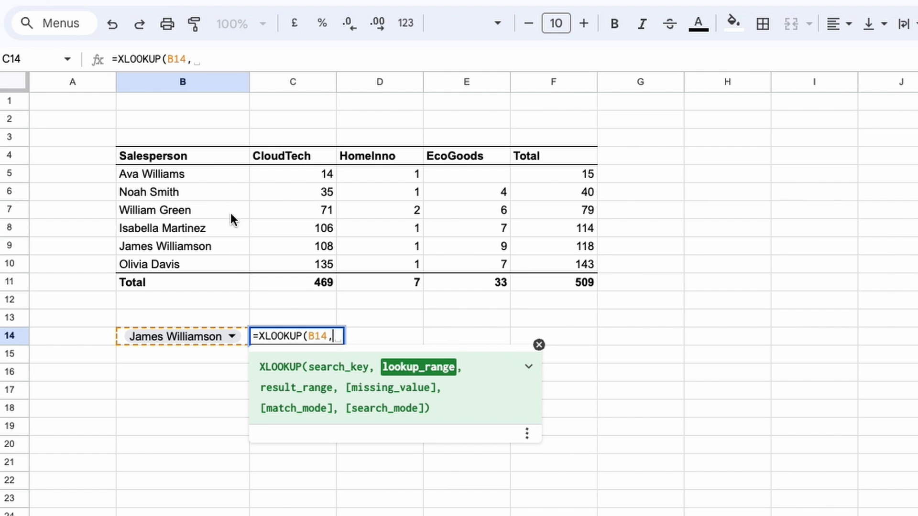
{"action": "left_click_drag", "start_coordinate": [228, 173], "coordinate": [226, 265]}
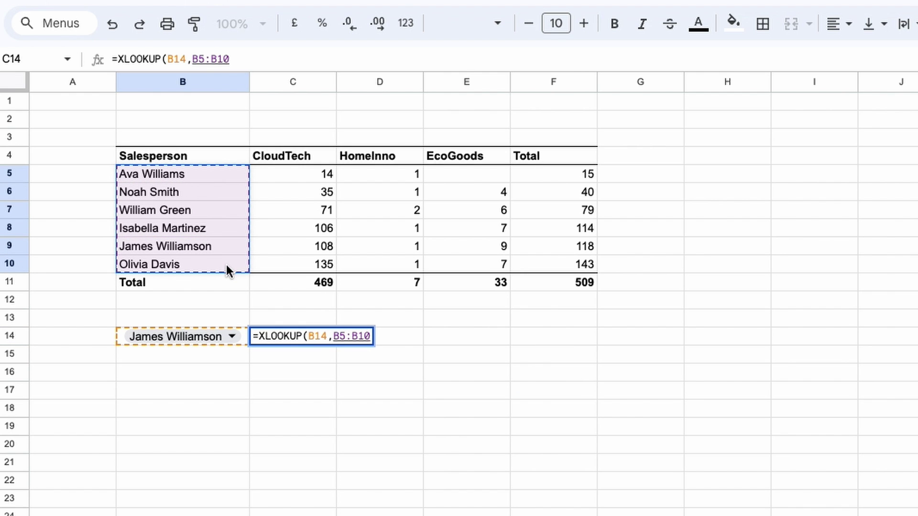
{"action": "type", "text": ","}
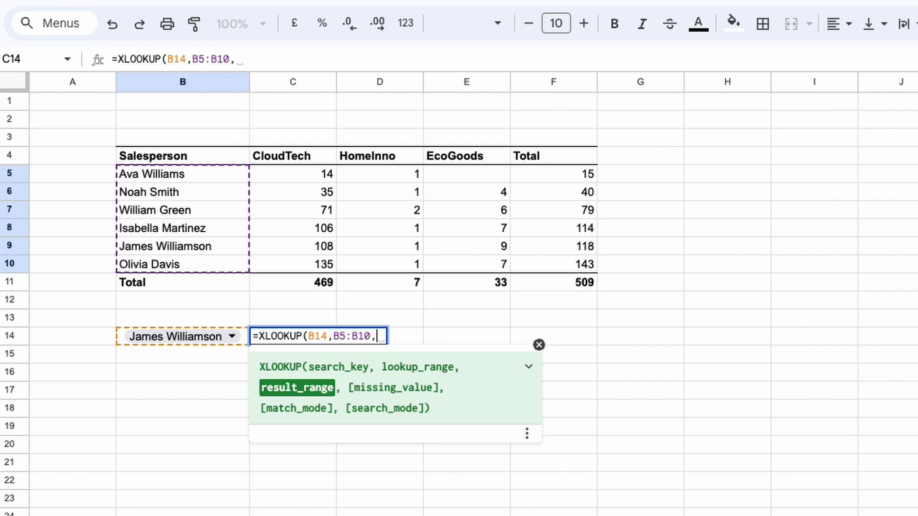
{"action": "left_click_drag", "start_coordinate": [301, 170], "coordinate": [301, 260]}
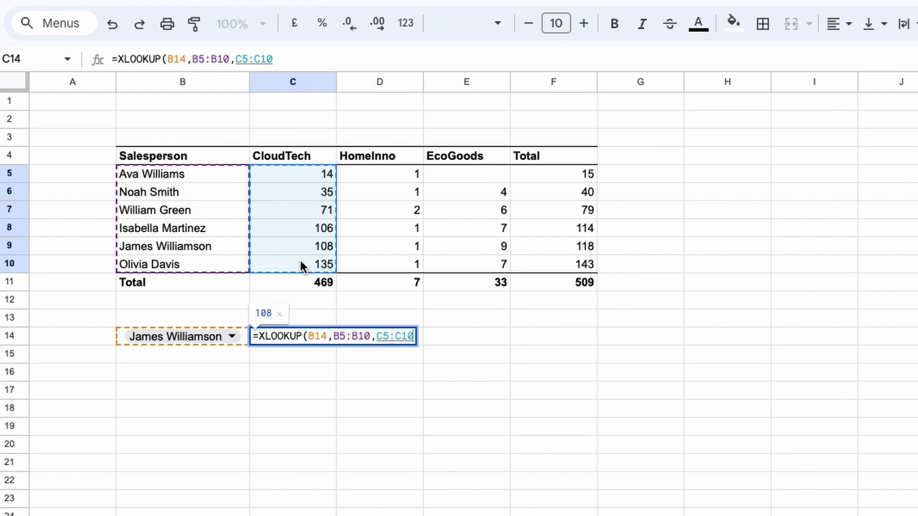
{"action": "type", "text": ")"}
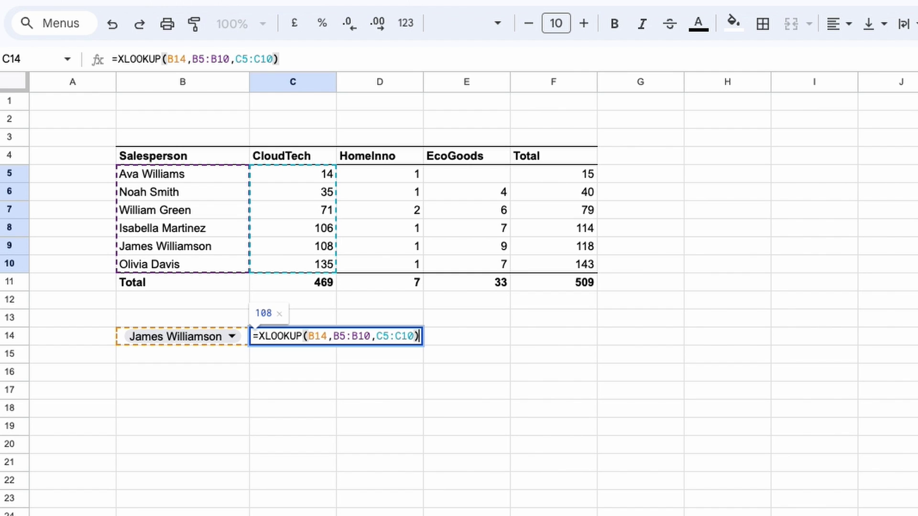
{"action": "key", "text": "Return"}
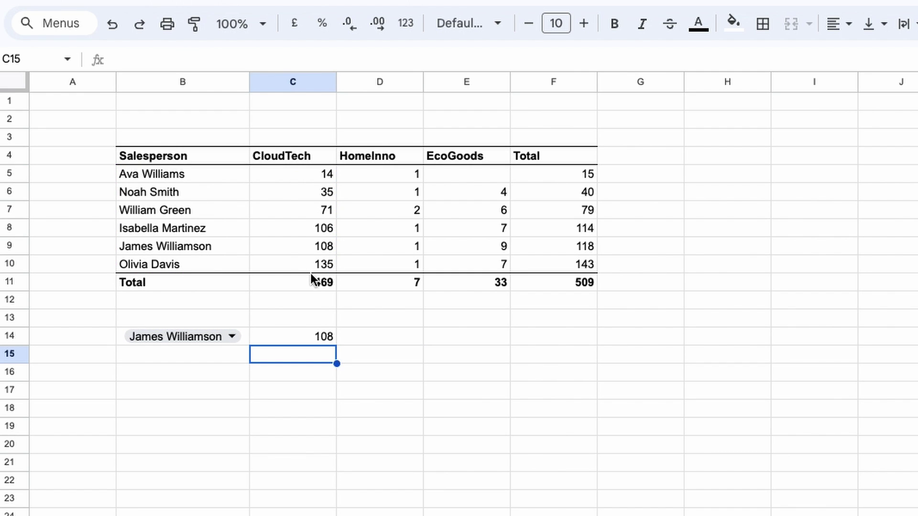
Reopen C14's formula to show its ranges, leaving it unchanged at 108.
{"action": "left_click", "coordinate": [303, 334]}
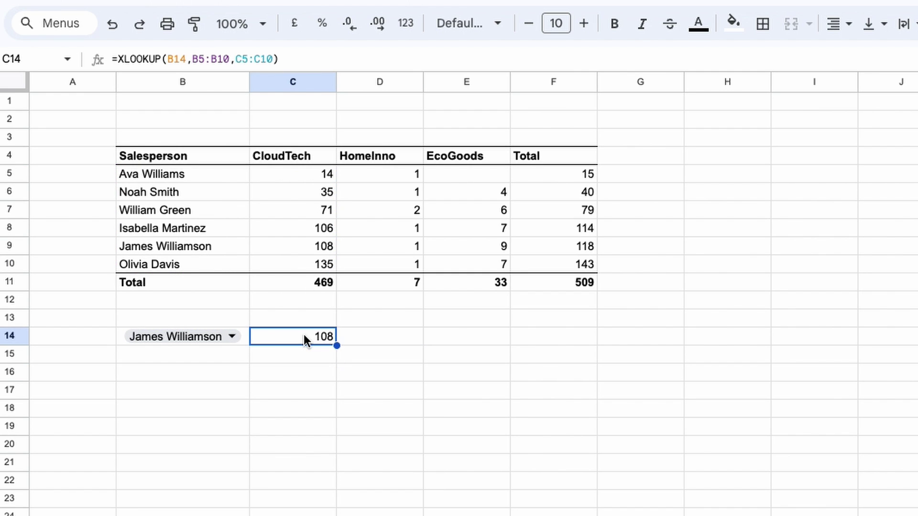
{"action": "double_click", "coordinate": [304, 334]}
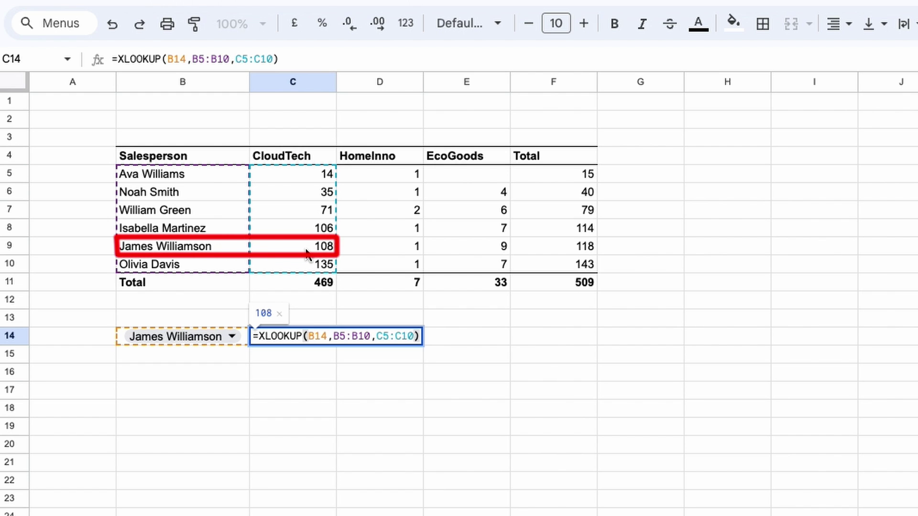
{"action": "key", "text": "Return"}
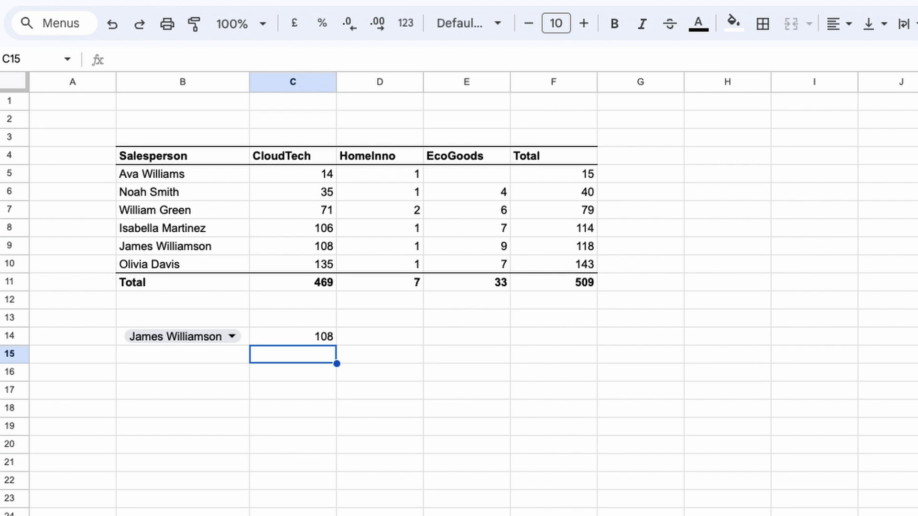
Wrap the lookup formula in IFERROR with a "Not Found" fallback and commit it.
{"action": "left_click", "coordinate": [183, 337]}
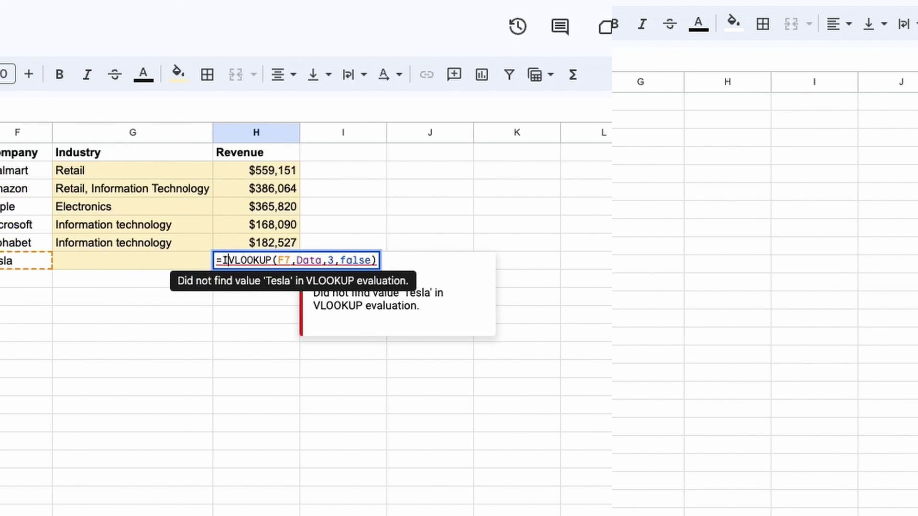
{"action": "type", "text": "IFERROR(VLOOKUP(F7,Data,3,false"}
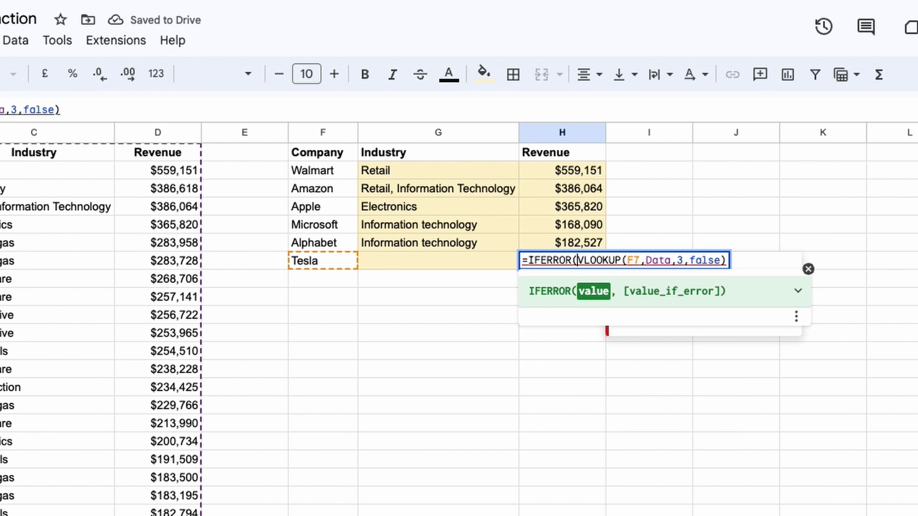
{"action": "left_click", "coordinate": [726, 260]}
{"action": "type", "text": ",\"Not Found\")"}
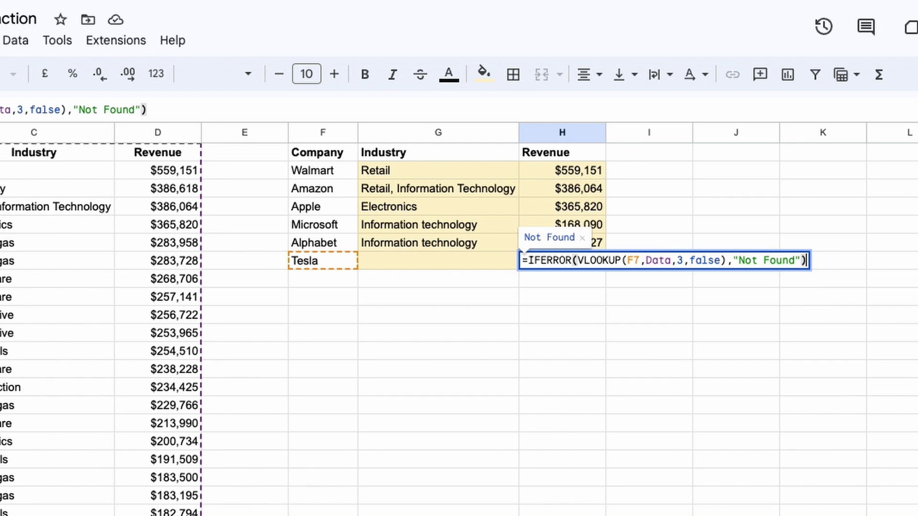
{"action": "key", "text": "Return"}
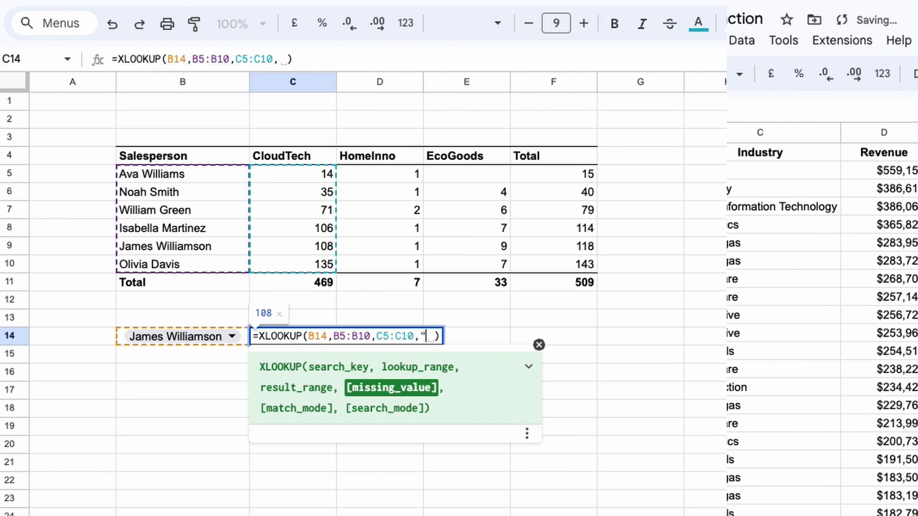
{"action": "type", "text": "\"Not Found\""}
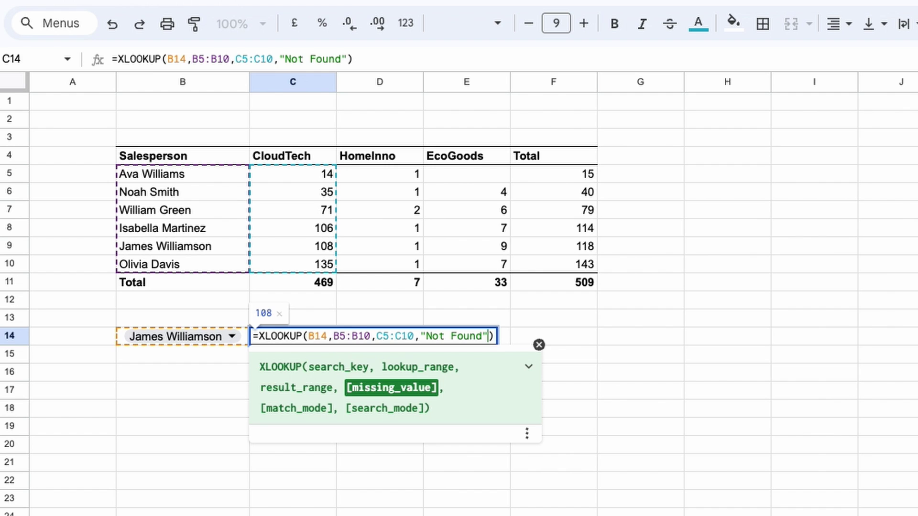
{"action": "key", "text": "Return"}
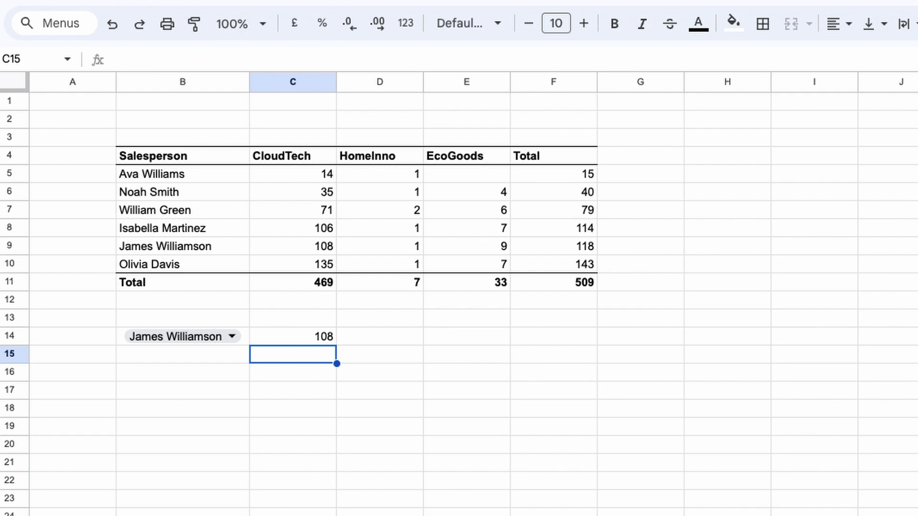
Pick a salesperson missing from the table in B14, then delete C14's Not Found fallback argument.
{"action": "left_click", "coordinate": [233, 336]}
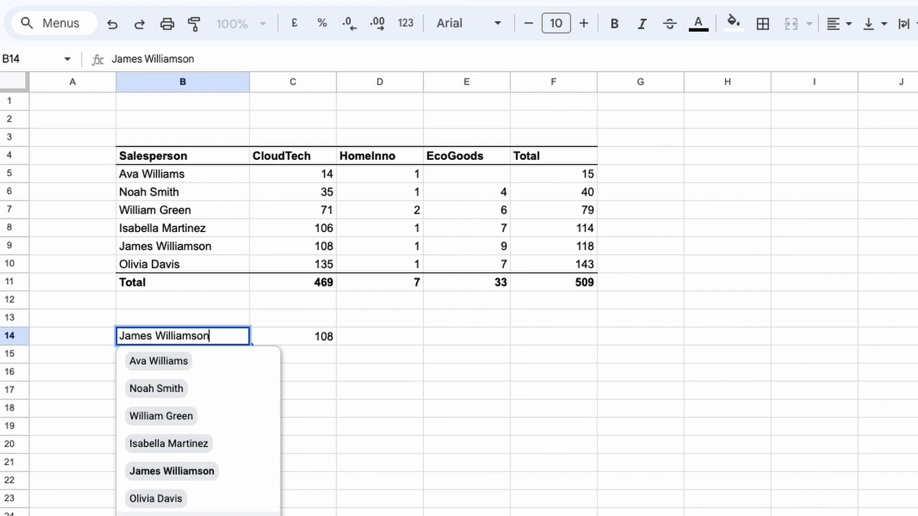
{"action": "left_click", "coordinate": [247, 494]}
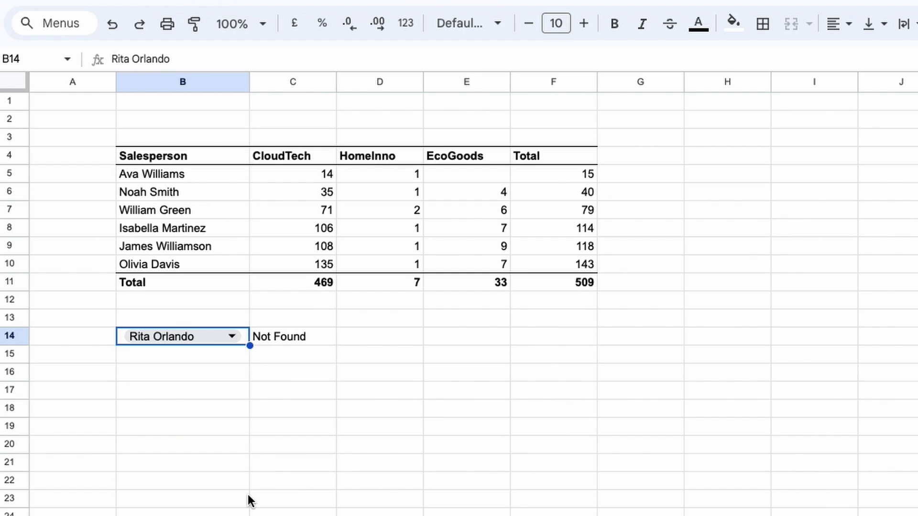
{"action": "double_click", "coordinate": [279, 337]}
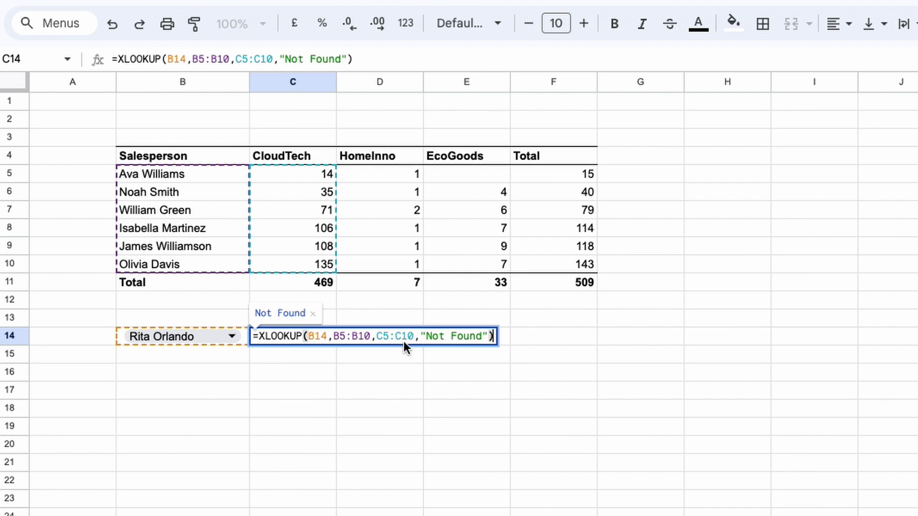
{"action": "left_click_drag", "start_coordinate": [419, 336], "coordinate": [487, 336]}
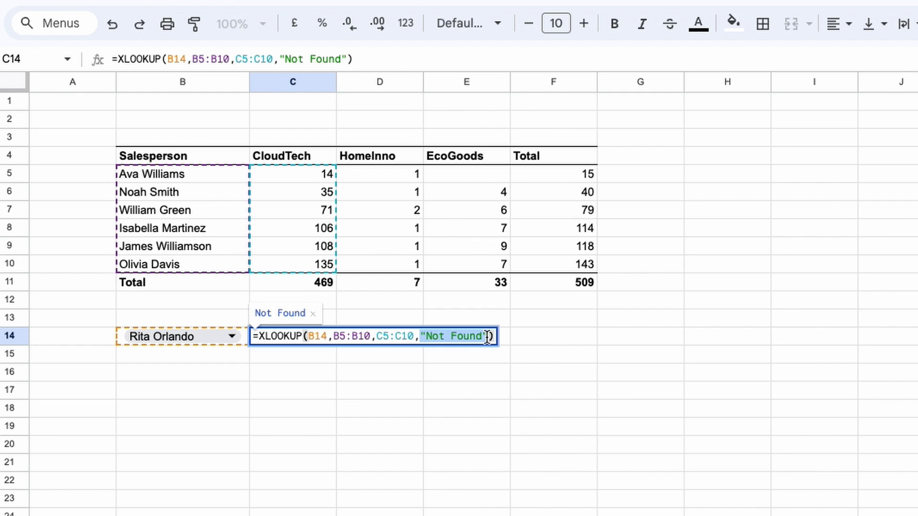
{"action": "key", "text": "BackSpace"}
{"action": "key", "text": "BackSpace"}
{"action": "key", "text": "Return"}
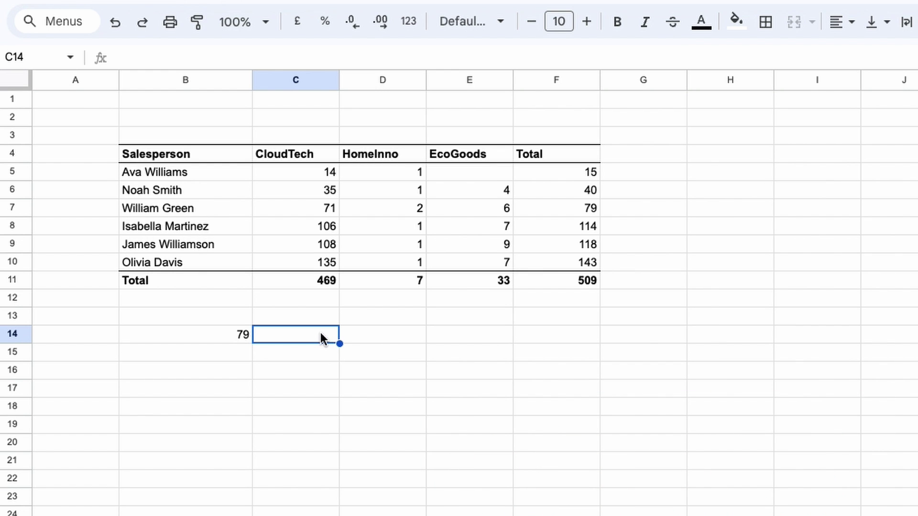
Type the reverse lookup =XLOOKUP(B14,F5:F10,B5:B10,"Not Found") in C14, searching totals for 79.
{"action": "type", "text": "=xlo"}
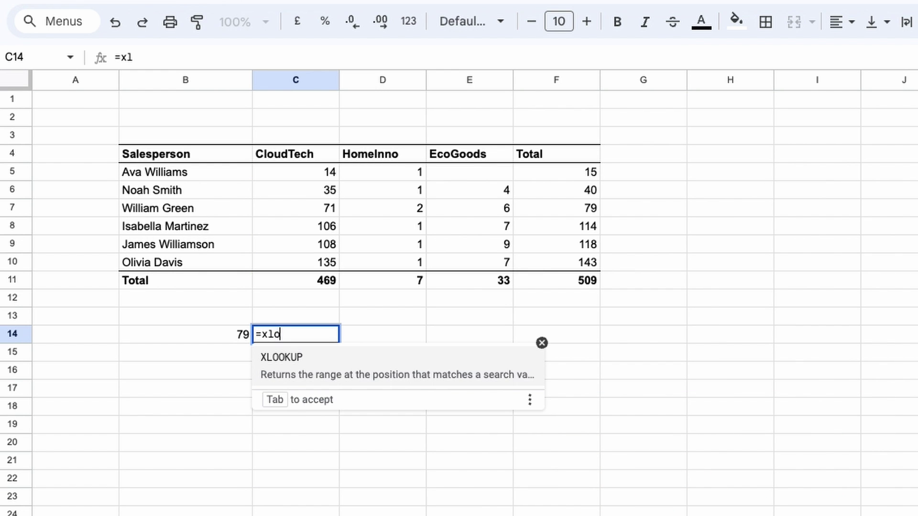
{"action": "key", "text": "Tab"}
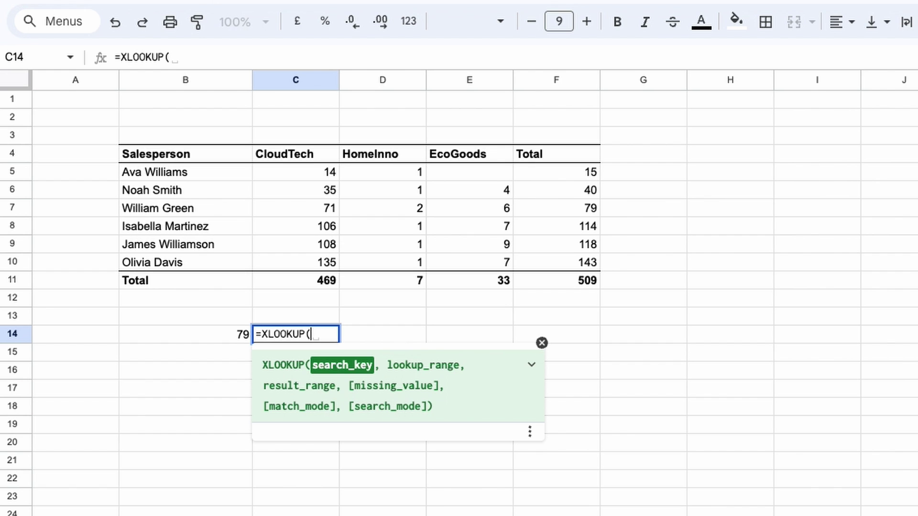
{"action": "left_click", "coordinate": [232, 335]}
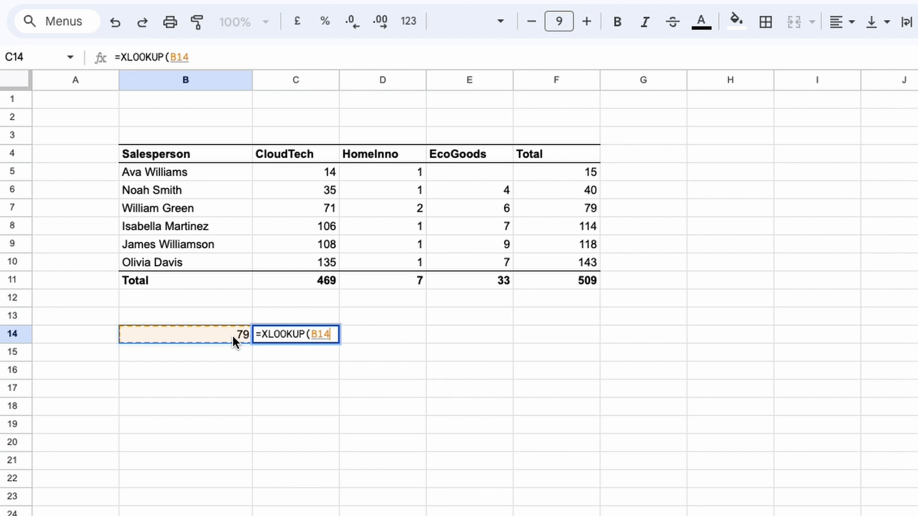
{"action": "type", "text": ","}
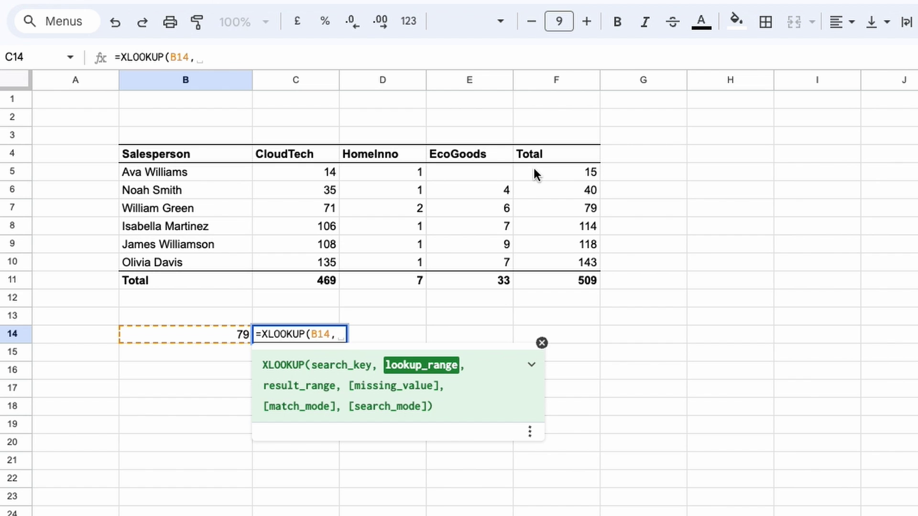
{"action": "left_click_drag", "start_coordinate": [532, 167], "coordinate": [532, 257]}
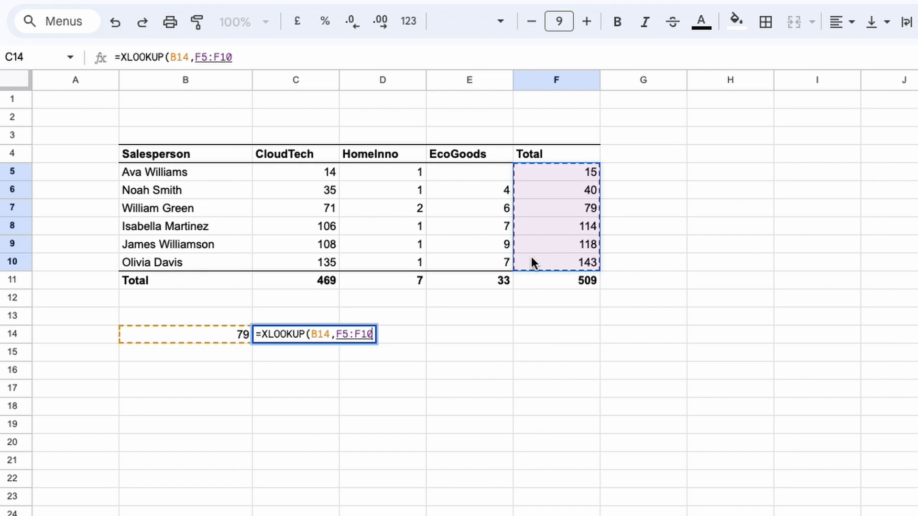
{"action": "type", "text": ","}
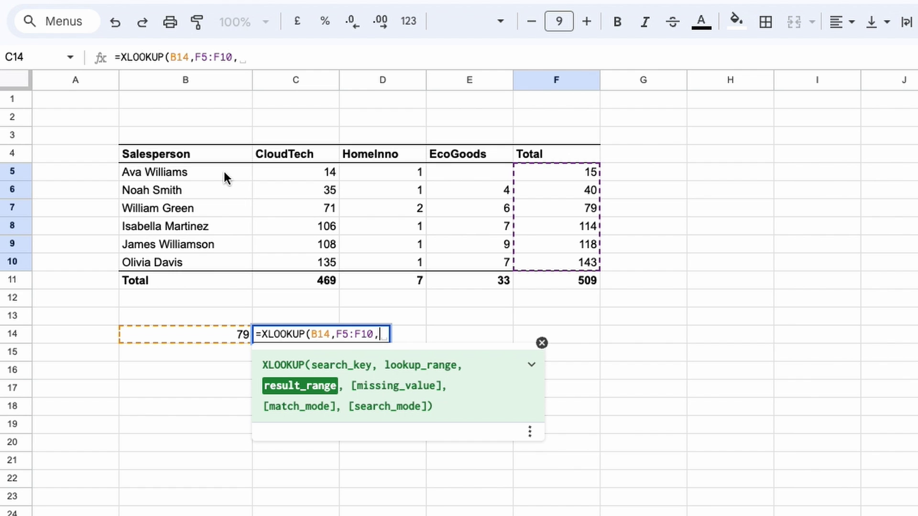
{"action": "left_click_drag", "start_coordinate": [223, 170], "coordinate": [227, 262]}
{"action": "type", "text": ", "}
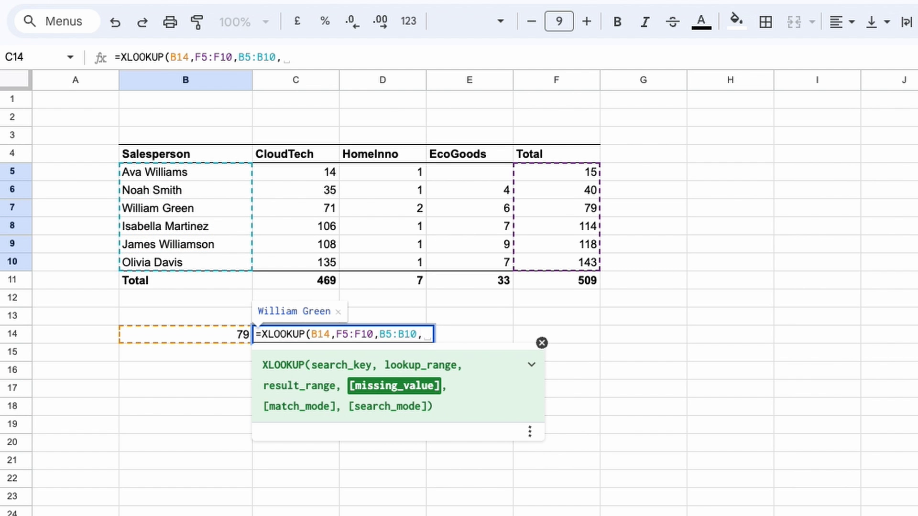
{"action": "type", "text": "\"N"}
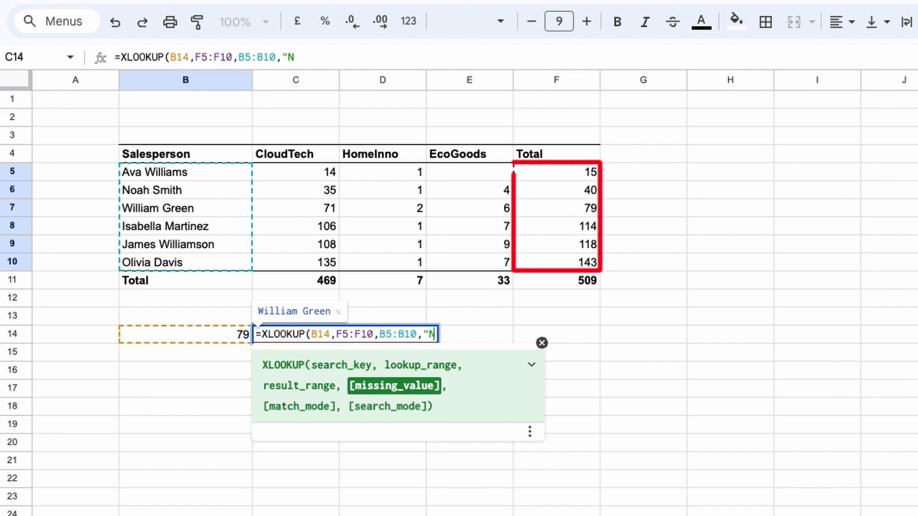
{"action": "type", "text": "ot Found"}
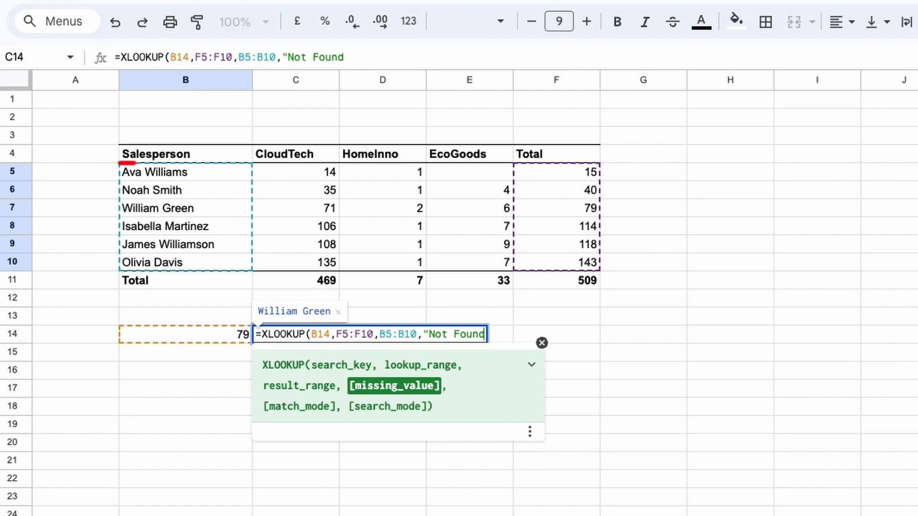
{"action": "type", "text": "\""}
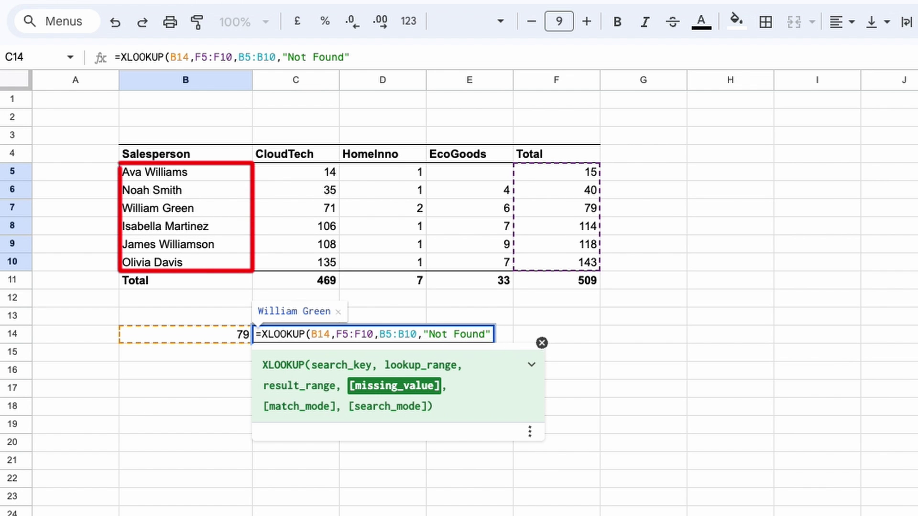
{"action": "type", "text": ")"}
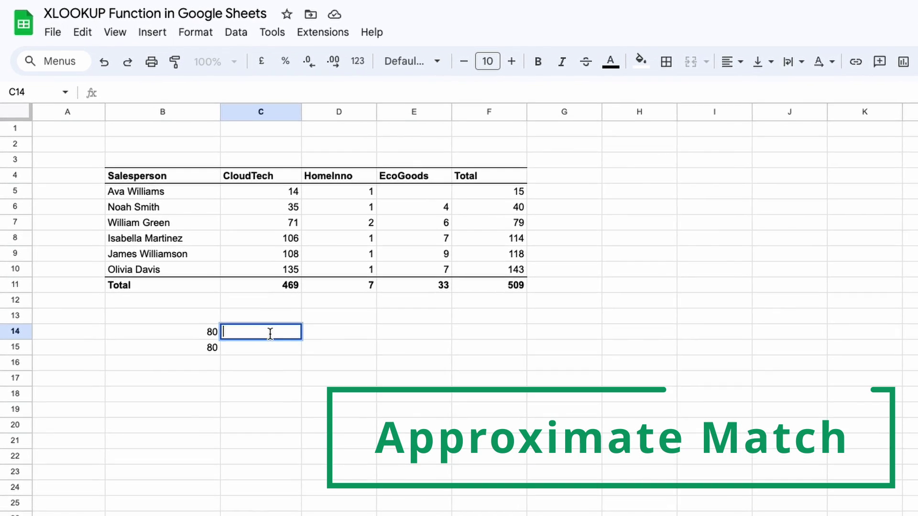
Enter =XLOOKUP(B14,F5:F10,B5:B10,"Not found",-1) in C14, returning William Green for 80.
{"action": "type", "text": "="}
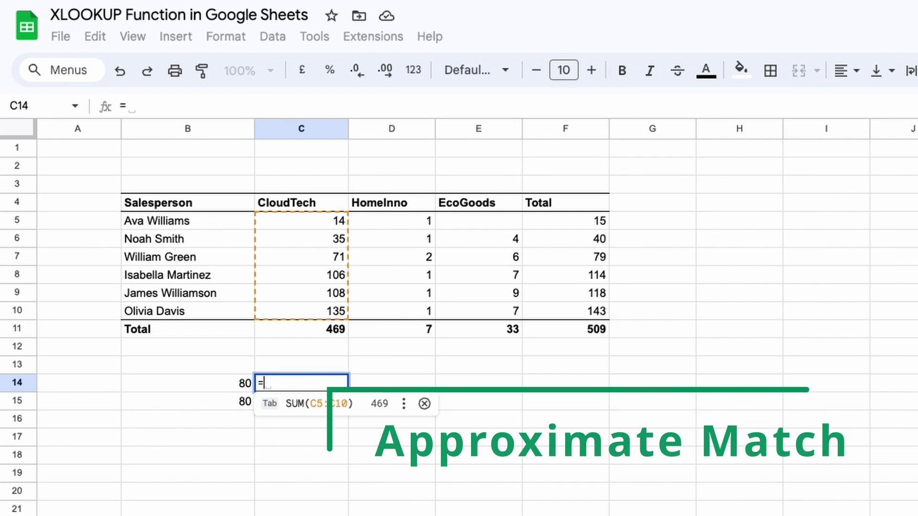
{"action": "type", "text": "xlo"}
{"action": "key", "text": "Tab"}
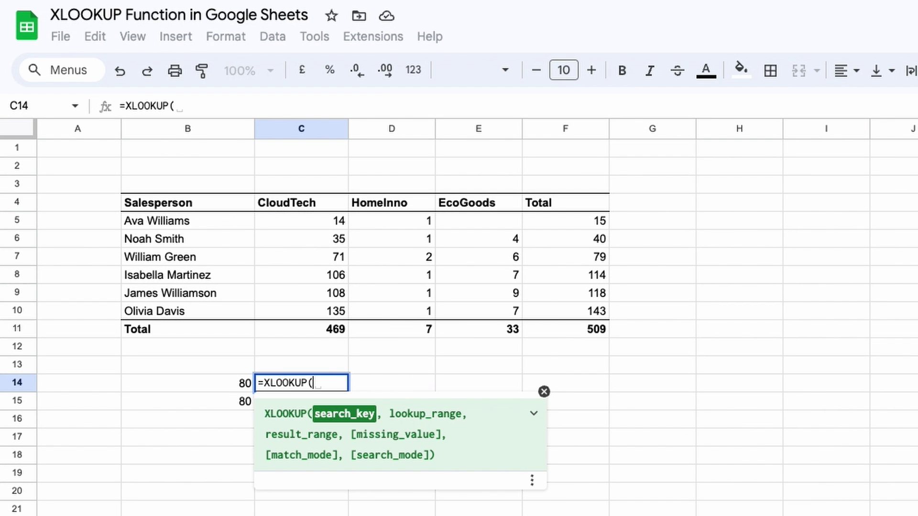
{"action": "left_click", "coordinate": [233, 385]}
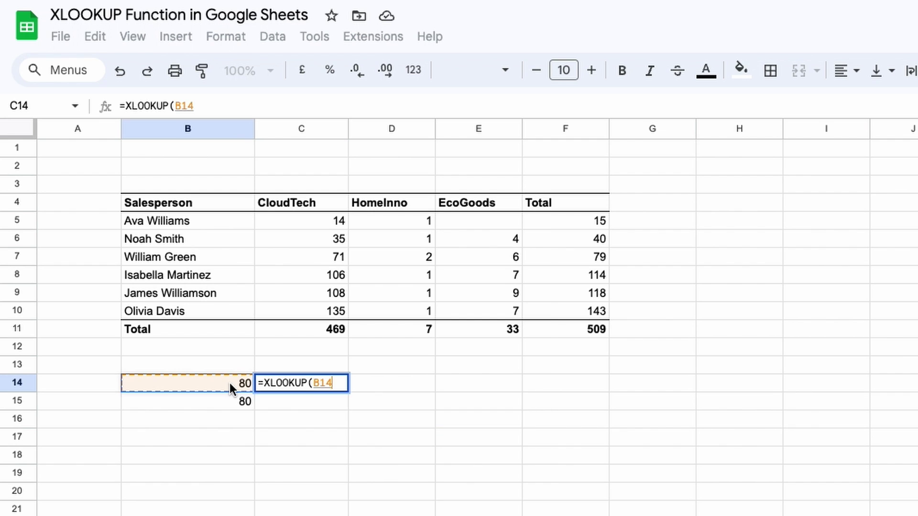
{"action": "type", "text": ","}
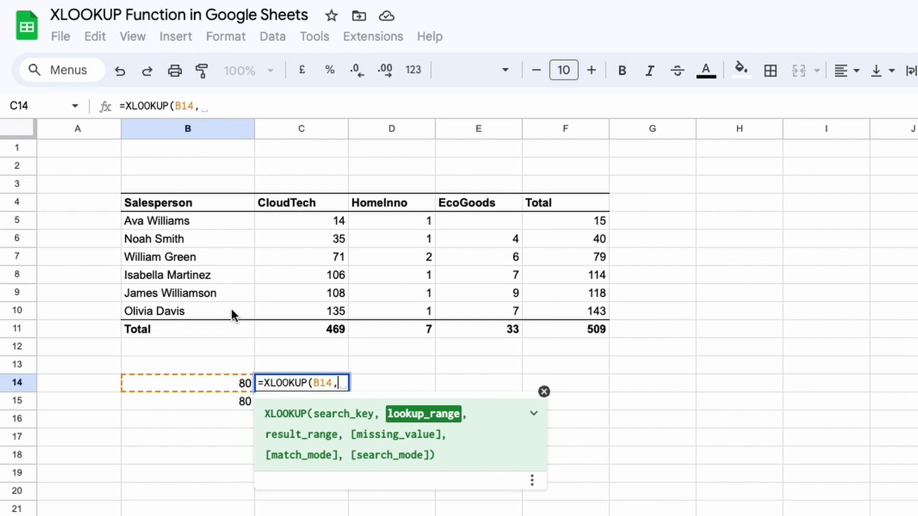
{"action": "left_click", "coordinate": [555, 221]}
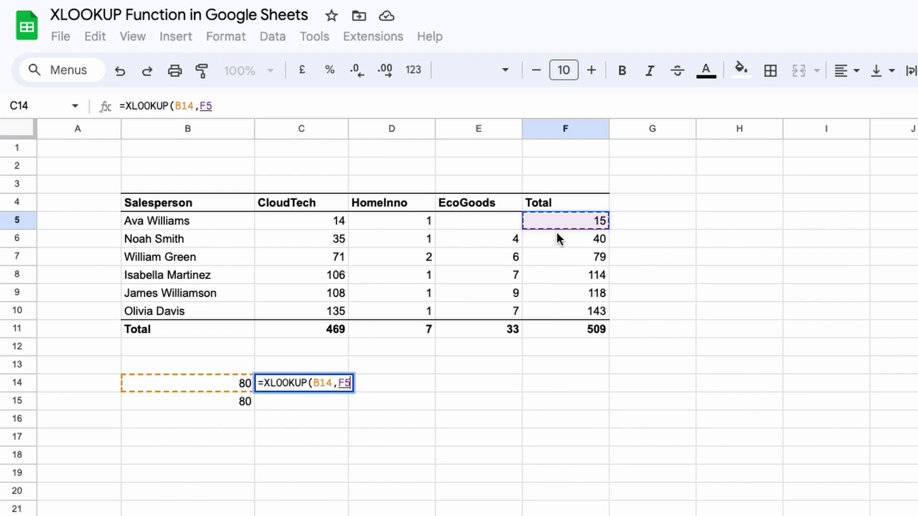
{"action": "left_click_drag", "start_coordinate": [559, 238], "coordinate": [551, 306]}
{"action": "type", "text": ","}
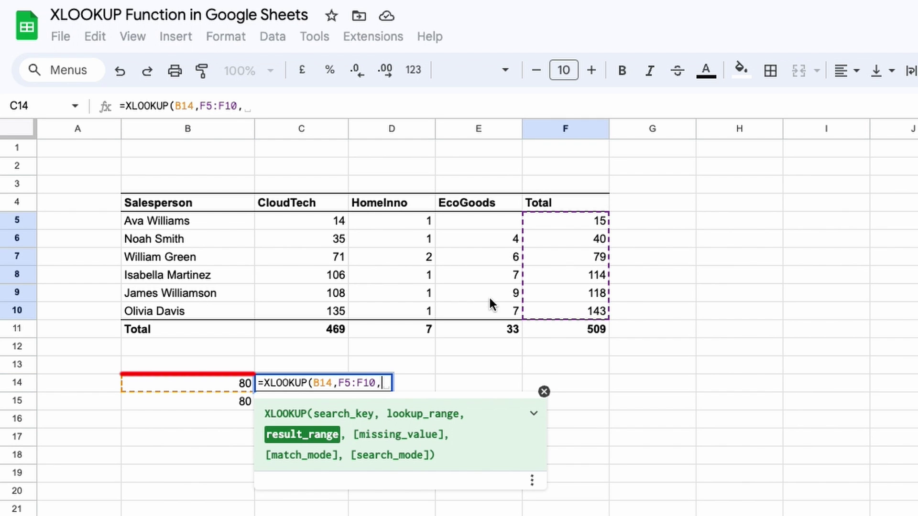
{"action": "left_click_drag", "start_coordinate": [243, 217], "coordinate": [239, 307]}
{"action": "type", "text": ","}
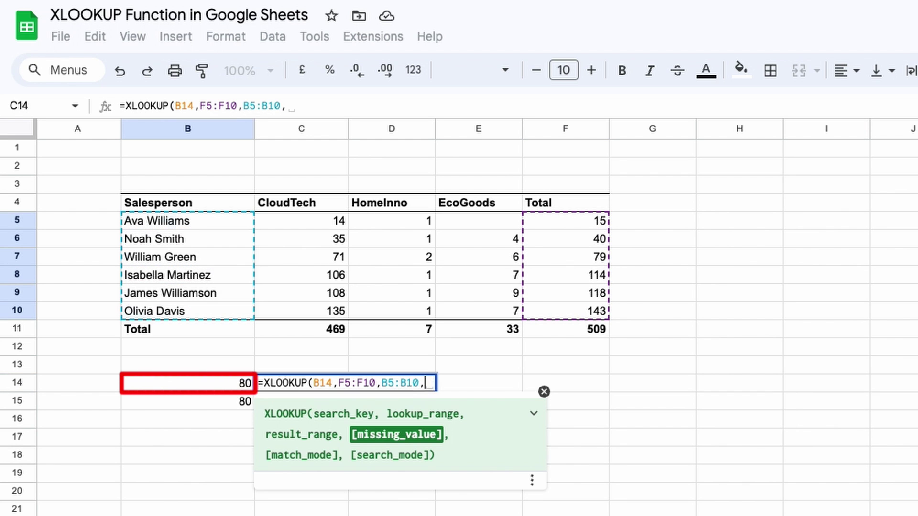
{"action": "type", "text": "\"Not found\""}
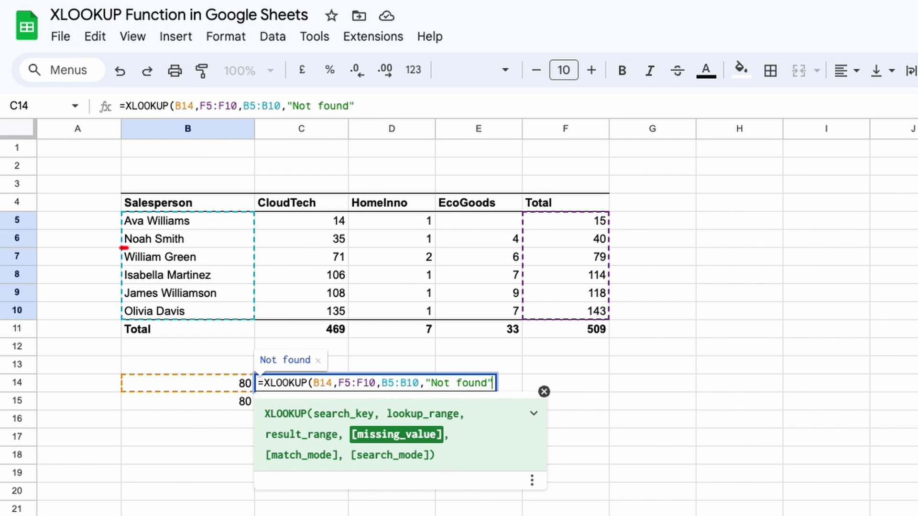
{"action": "type", "text": ",-"}
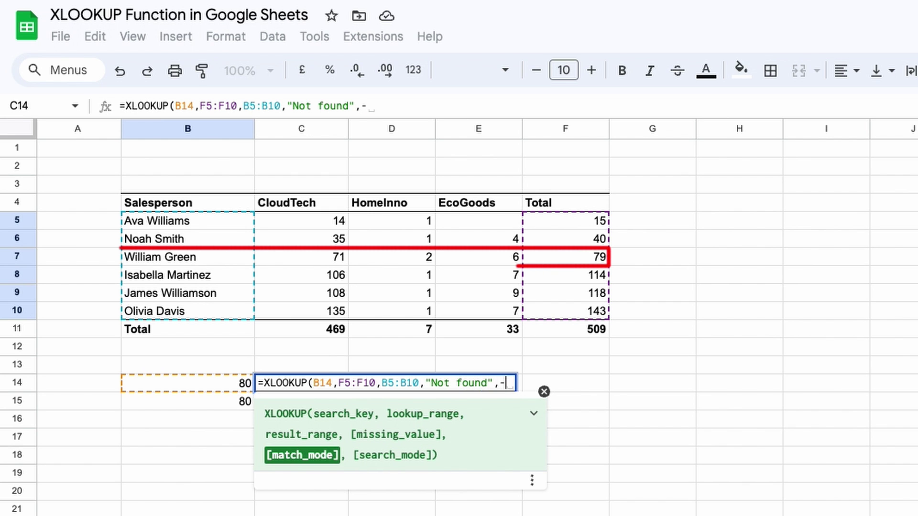
{"action": "type", "text": "1)"}
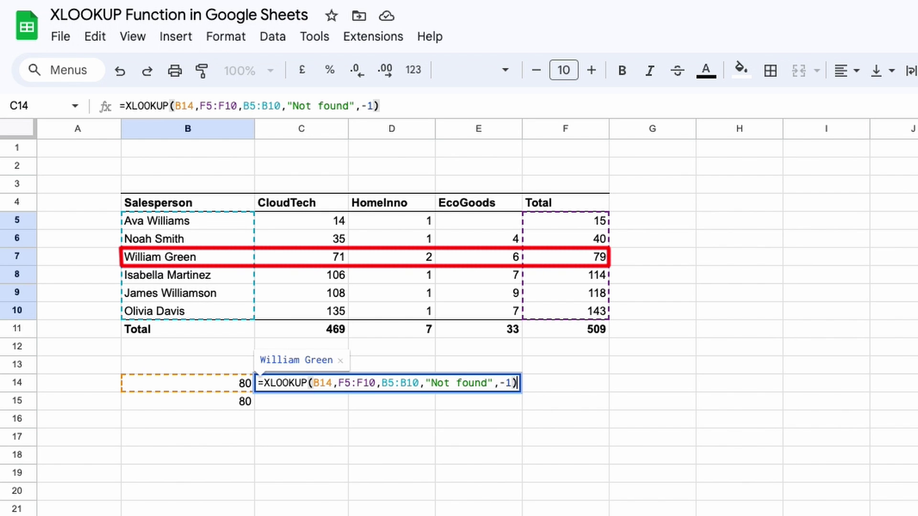
{"action": "key", "text": "Return"}
Enter =XLOOKUP(B15,F5:F10,B5:B10,"Not found",1) in C15, returning Isabella Martinez for 80.
{"action": "left_click", "coordinate": [396, 509]}
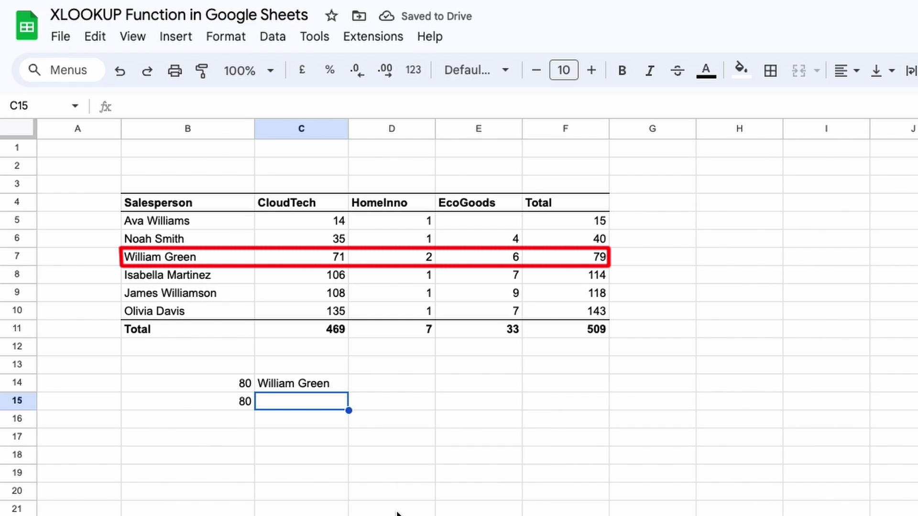
{"action": "type", "text": "=xlo"}
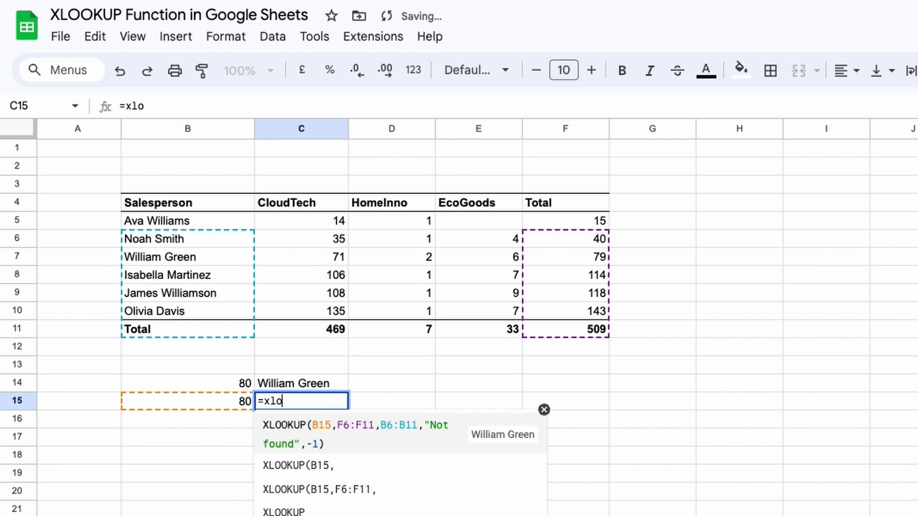
{"action": "left_click", "coordinate": [306, 510]}
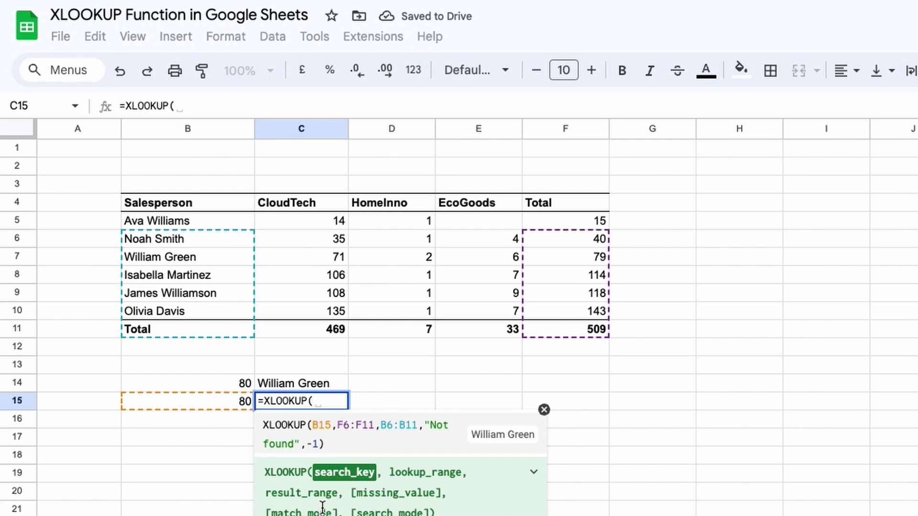
{"action": "left_click", "coordinate": [232, 404]}
{"action": "type", "text": ","}
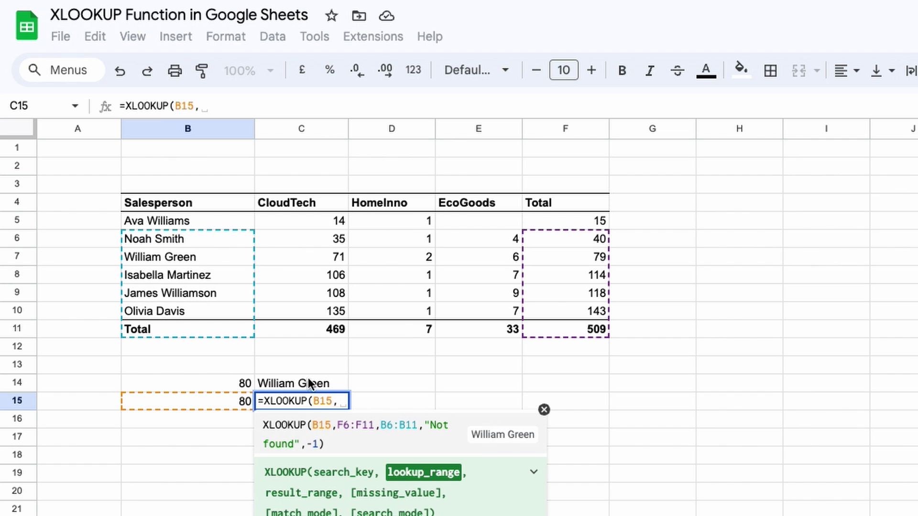
{"action": "left_click_drag", "start_coordinate": [539, 219], "coordinate": [526, 308]}
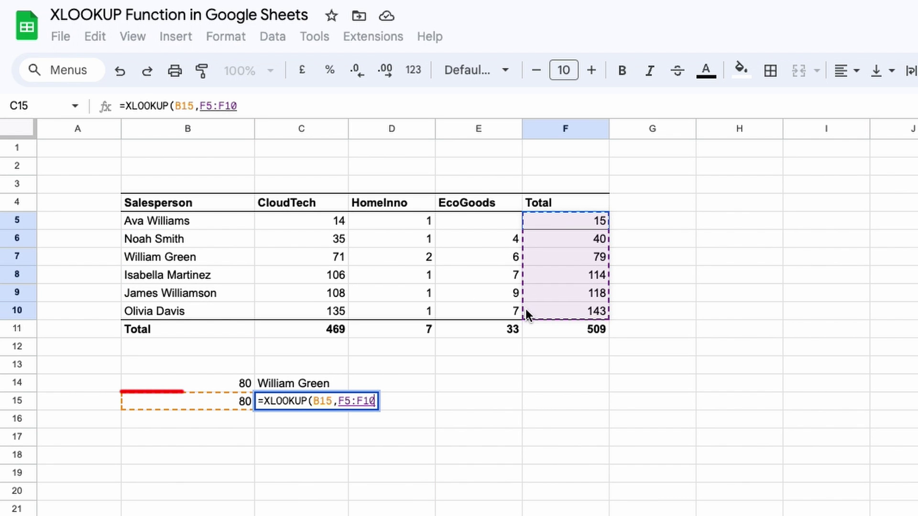
{"action": "type", "text": ","}
{"action": "left_click_drag", "start_coordinate": [229, 223], "coordinate": [225, 307]}
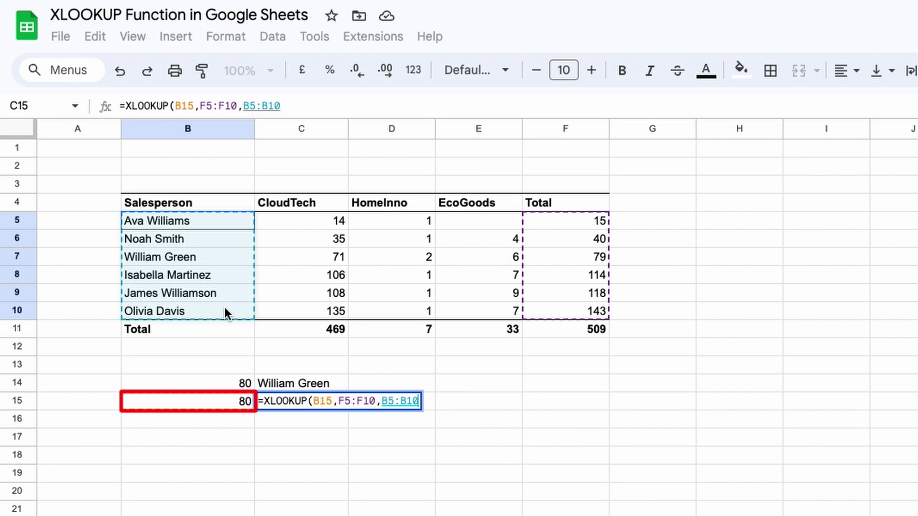
{"action": "type", "text": ","}
{"action": "type", "text": "\"N"}
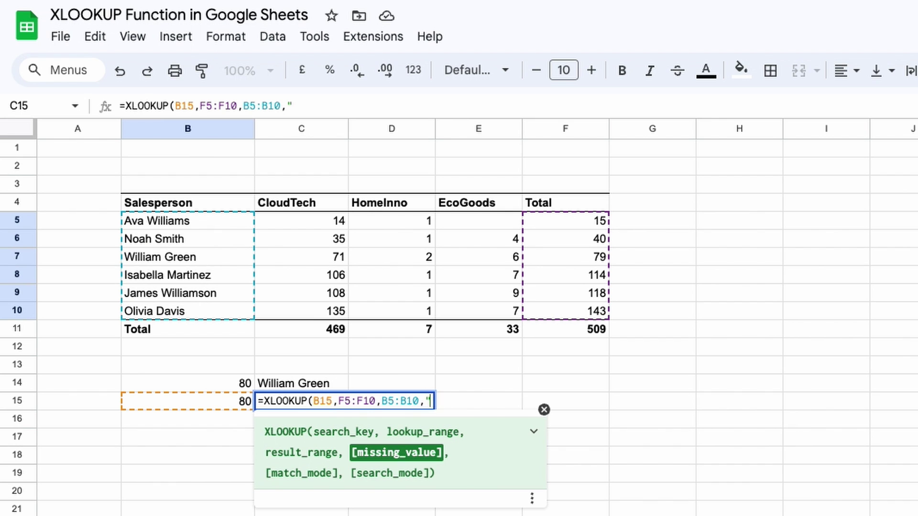
{"action": "type", "text": "ot fou"}
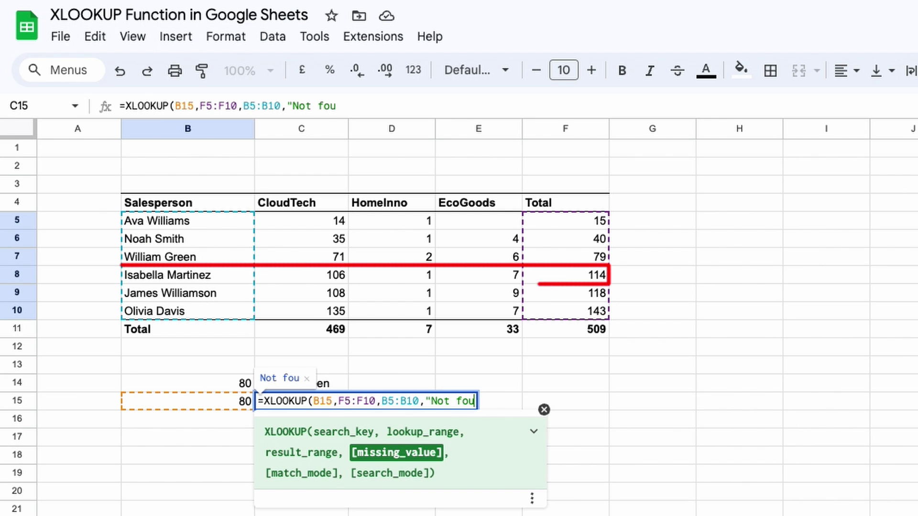
{"action": "type", "text": "nd\",1"}
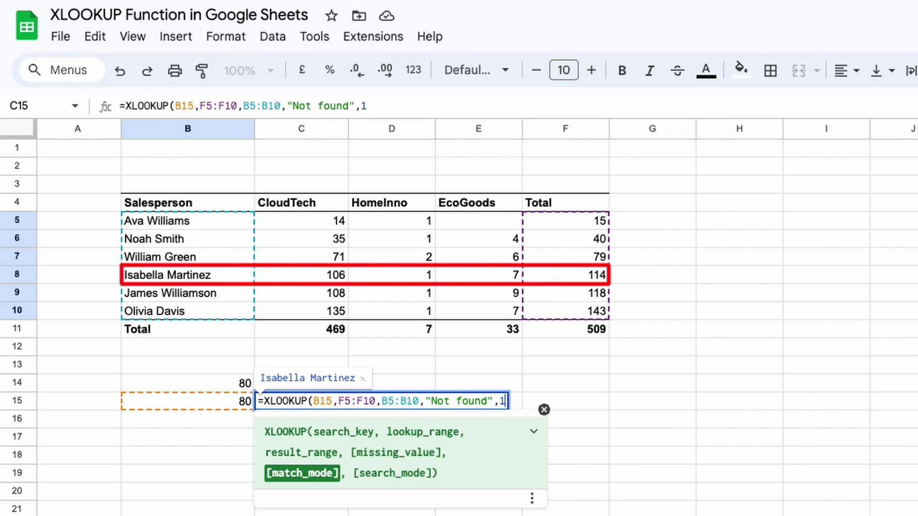
{"action": "type", "text": ")"}
{"action": "key", "text": "Return"}
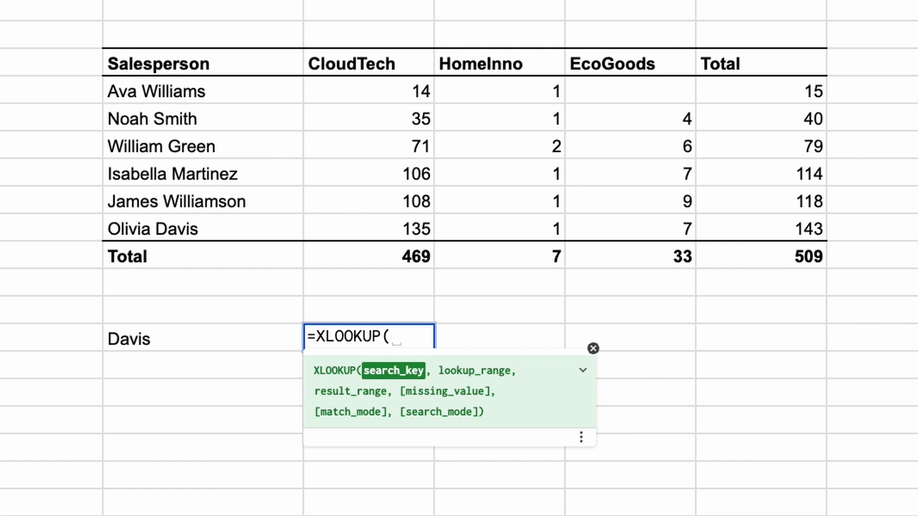
Start a wildcard pattern "*"&B14 in C14 for the surname Davis.
{"action": "type", "text": "\"*\"&"}
{"action": "left_click", "coordinate": [273, 344]}
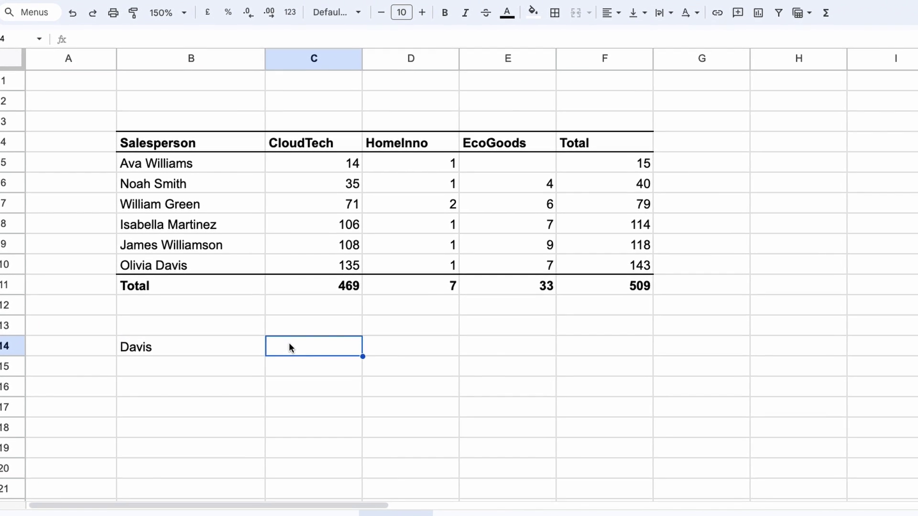
Enter =XLOOKUP("*"&B14,B5:B10,B5:B10,"Not found",2) in C14 to match the surname Davis.
{"action": "type", "text": "=xloo"}
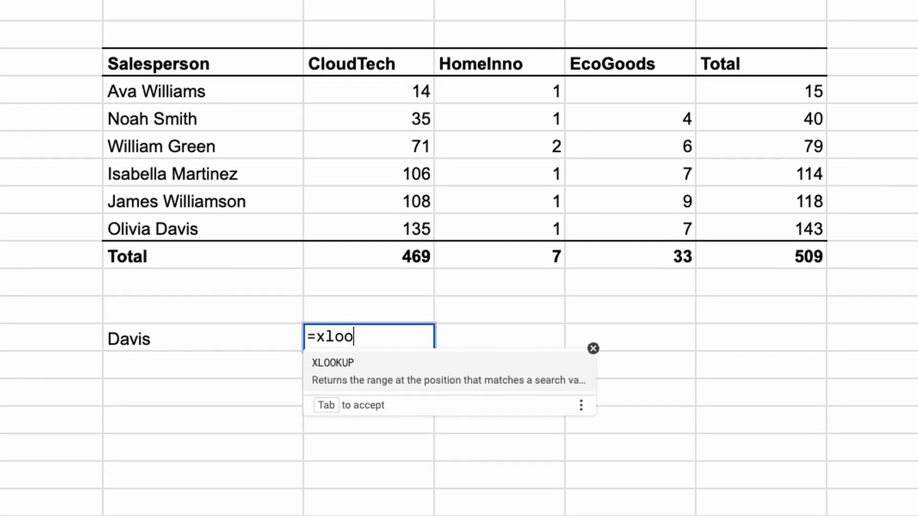
{"action": "key", "text": "Tab"}
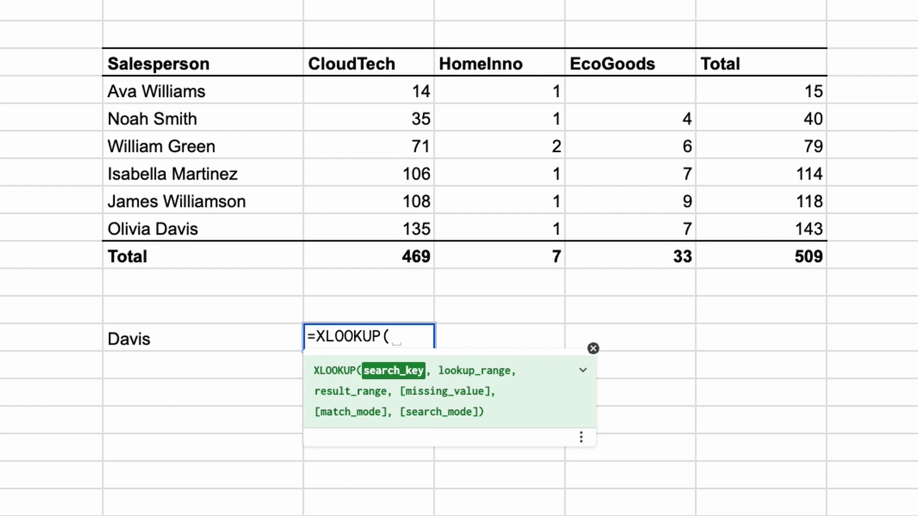
{"action": "type", "text": "\"*\"&"}
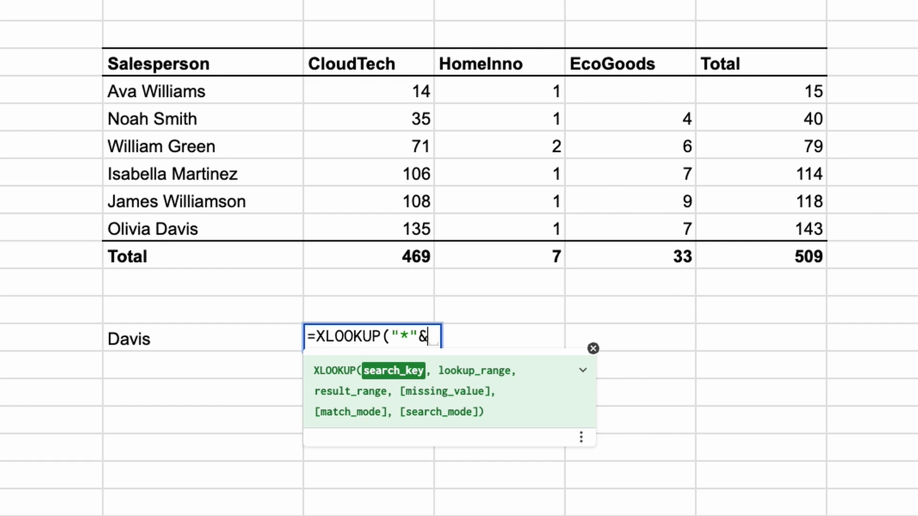
{"action": "left_click", "coordinate": [262, 346]}
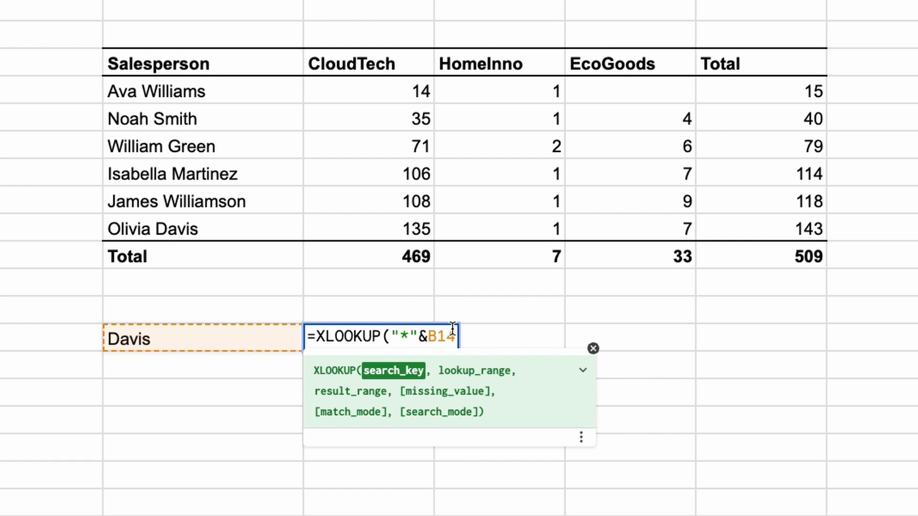
{"action": "type", "text": ","}
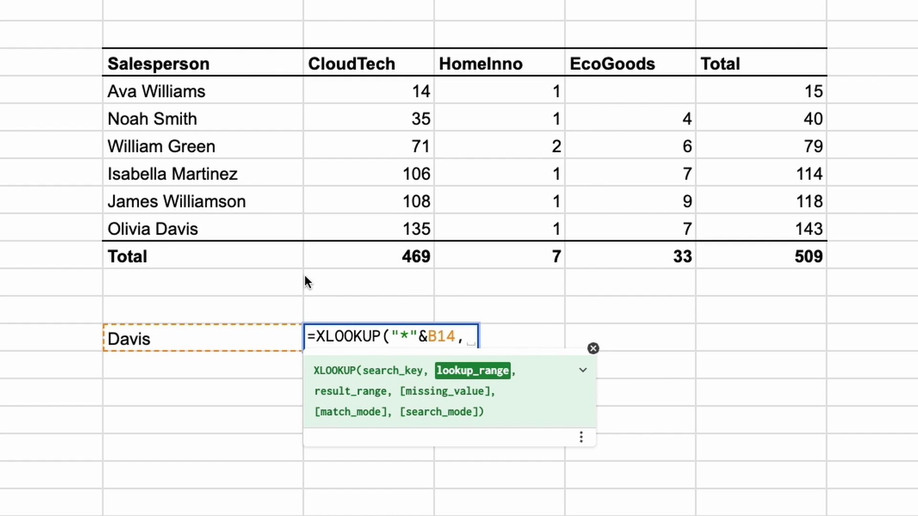
{"action": "left_click_drag", "start_coordinate": [269, 92], "coordinate": [253, 224]}
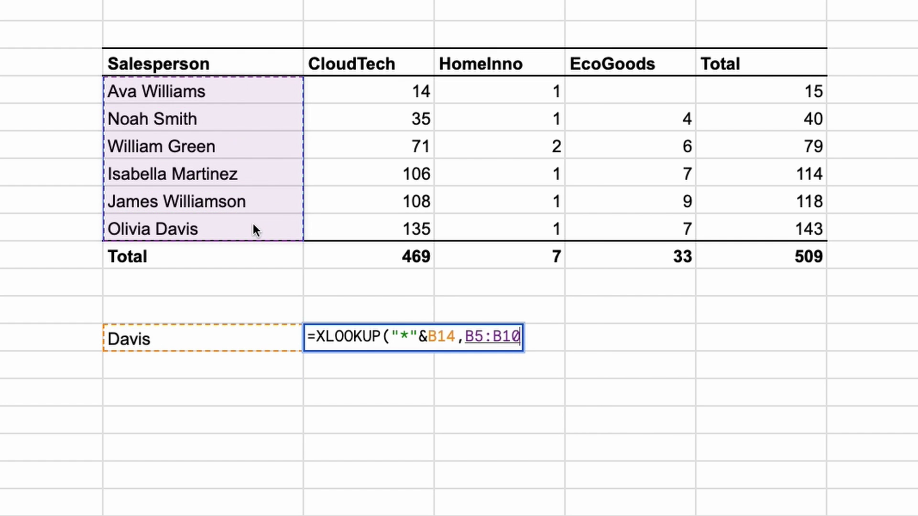
{"action": "type", "text": ","}
{"action": "left_click_drag", "start_coordinate": [248, 91], "coordinate": [242, 220]}
{"action": "type", "text": ","}
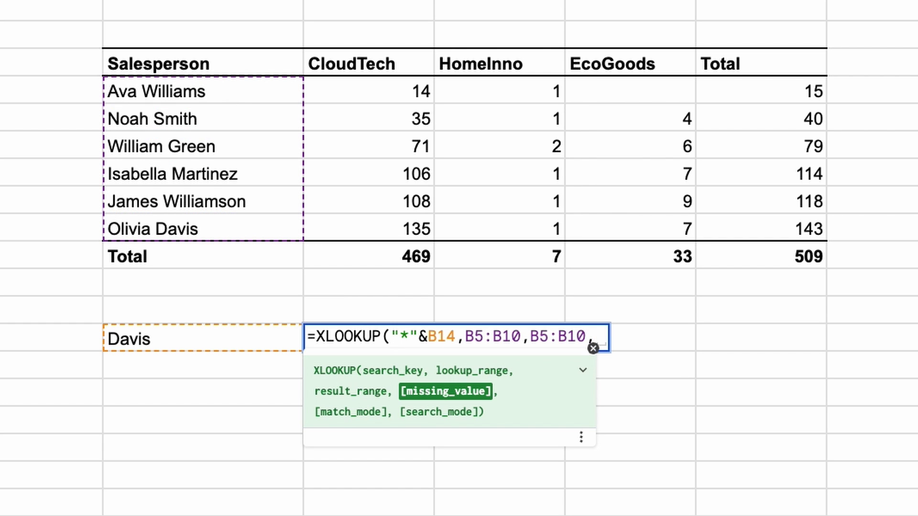
{"action": "type", "text": "\"Not found\""}
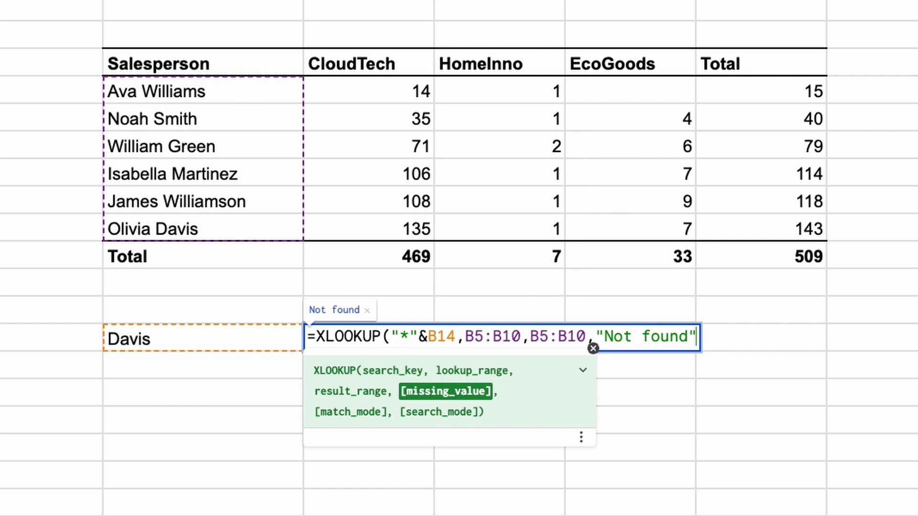
{"action": "type", "text": ",2"}
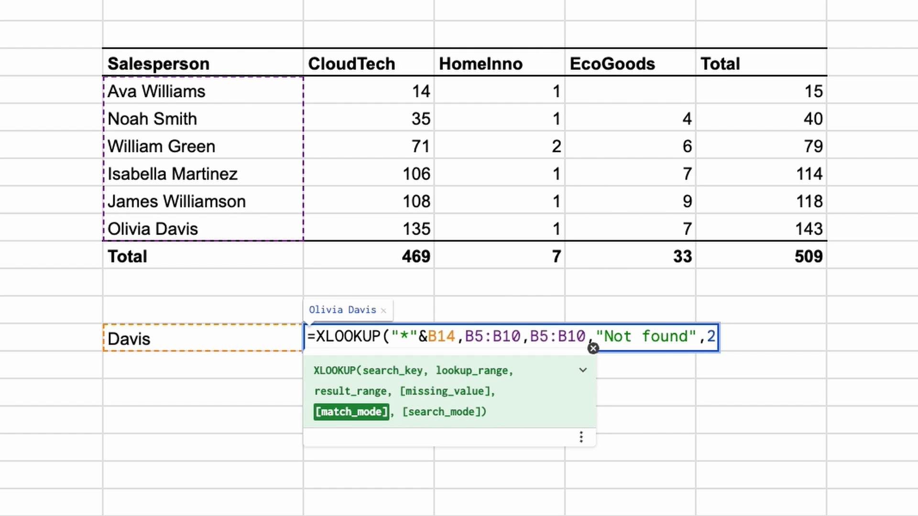
{"action": "type", "text": ")"}
{"action": "key", "text": "Return"}
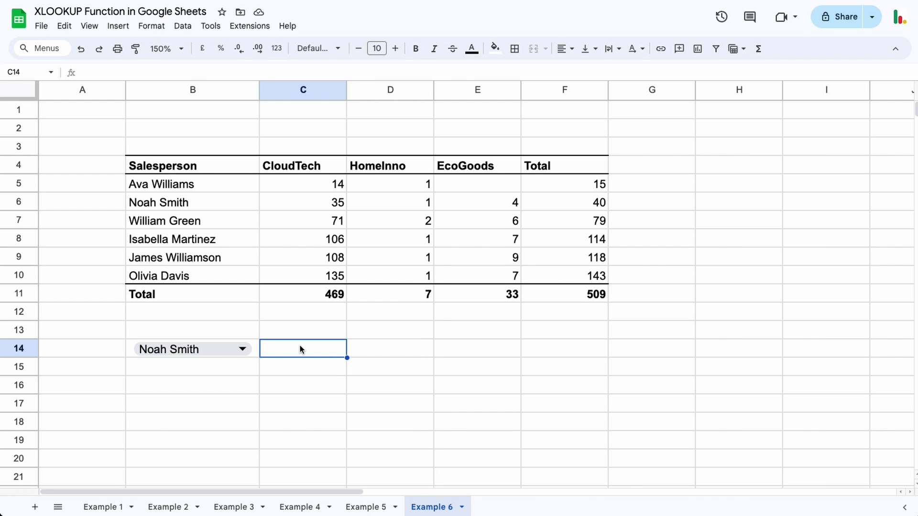
Enter =XLOOKUP(B14,B5:B10,C5:F10,"Not found") in C14 to spill the salesperson's sales 35, 1, 4, 40.
{"action": "type", "text": "=xl"}
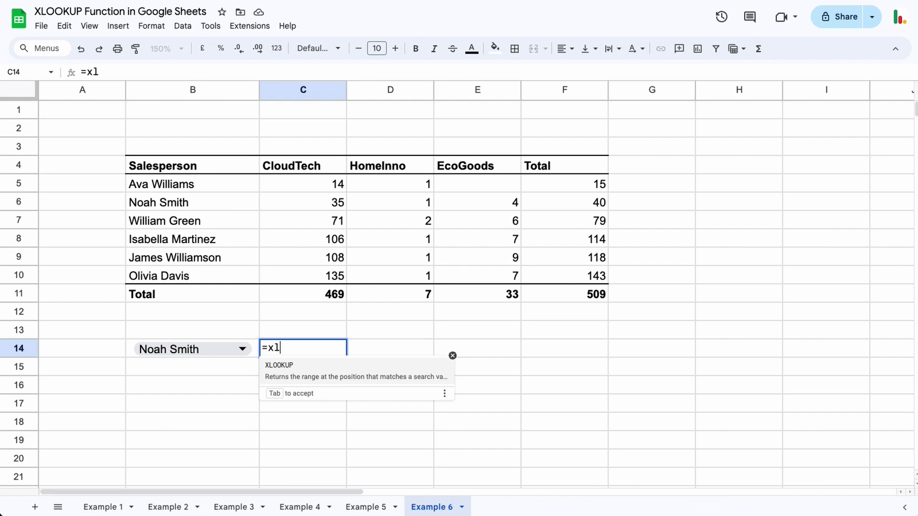
{"action": "type", "text": "o"}
{"action": "key", "text": "Tab"}
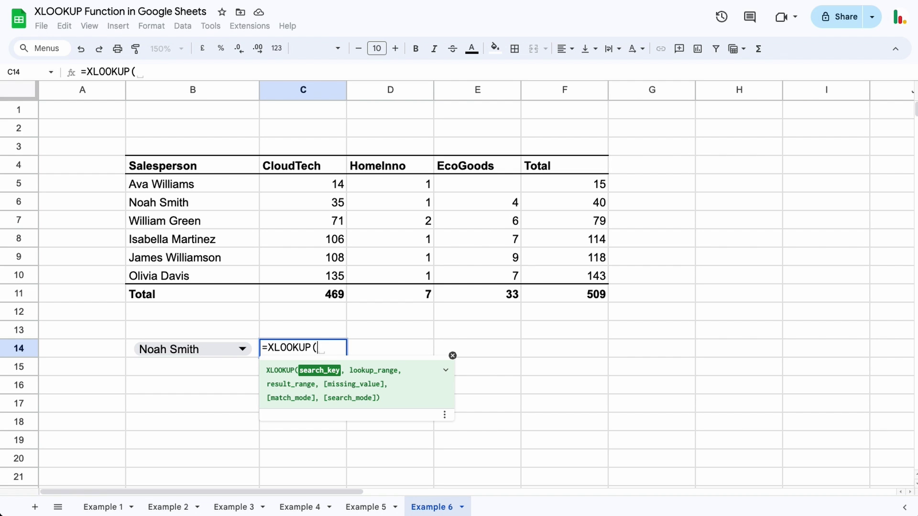
{"action": "left_click", "coordinate": [253, 348]}
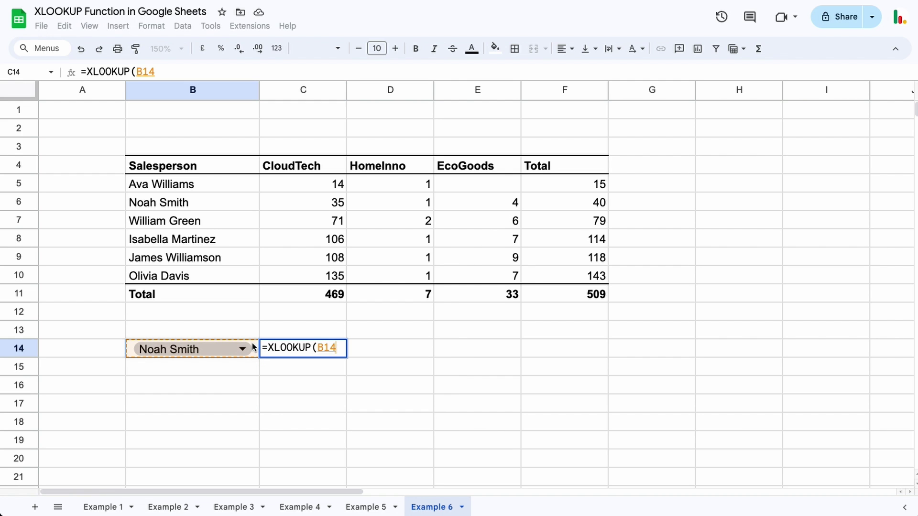
{"action": "type", "text": ","}
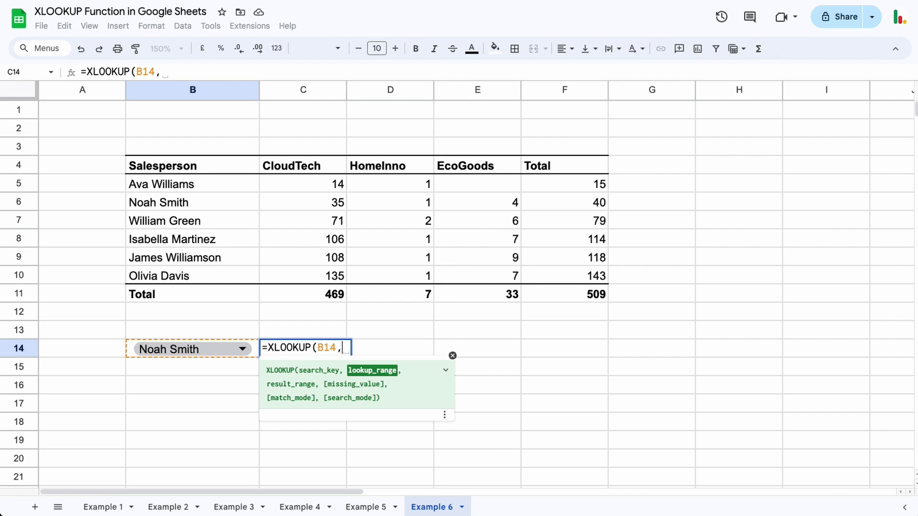
{"action": "left_click_drag", "start_coordinate": [226, 186], "coordinate": [223, 277]}
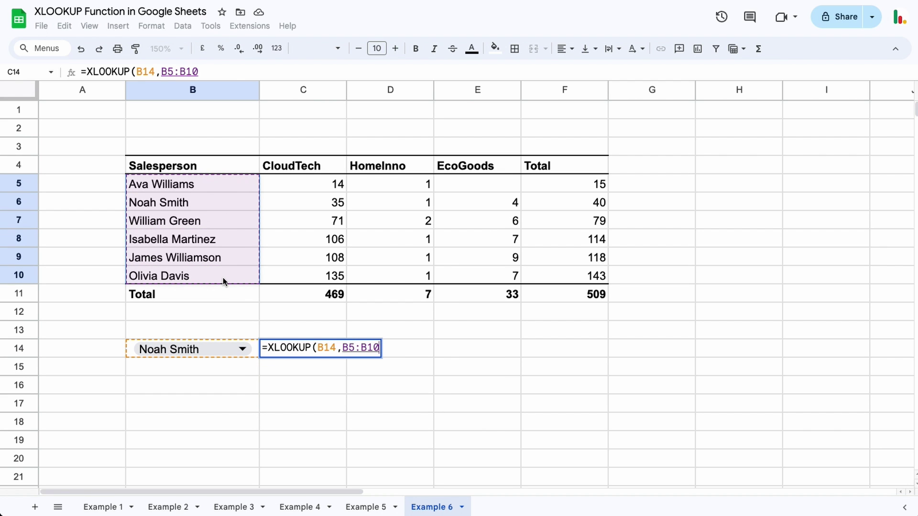
{"action": "type", "text": ","}
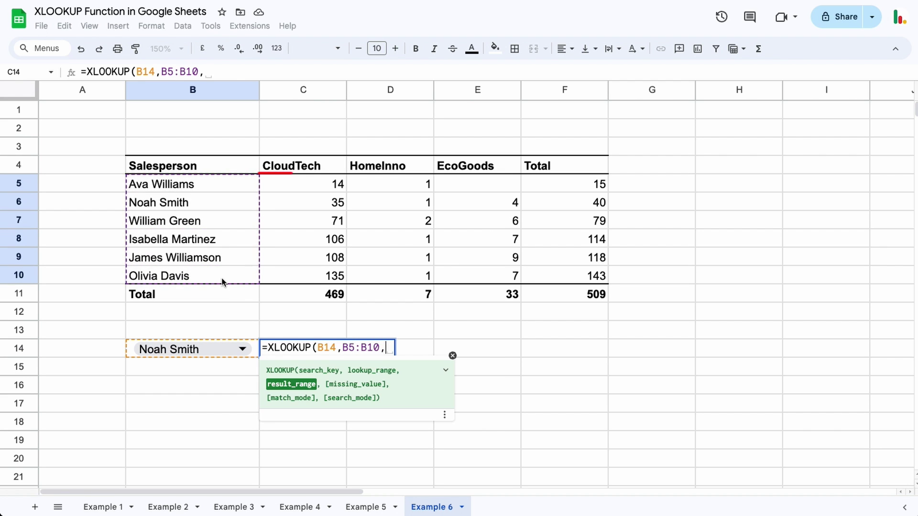
{"action": "left_click_drag", "start_coordinate": [283, 186], "coordinate": [555, 275]}
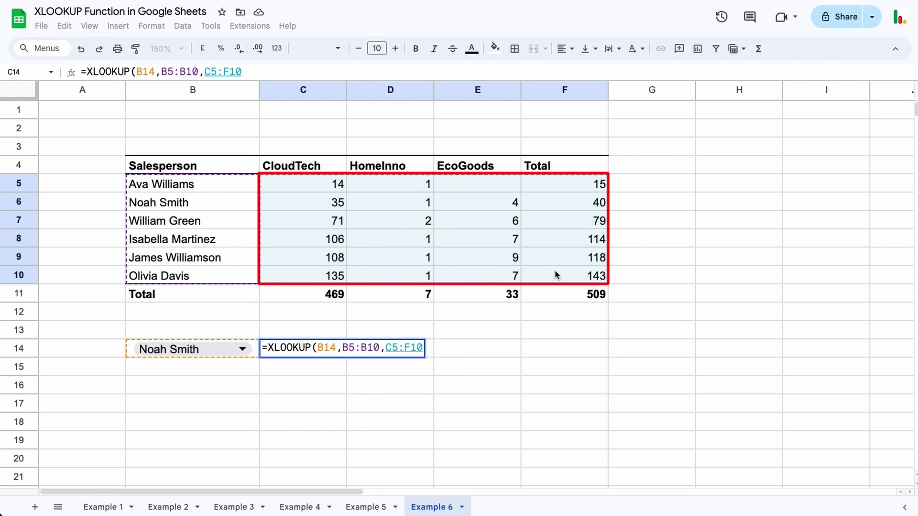
{"action": "type", "text": ",\"Not fo"}
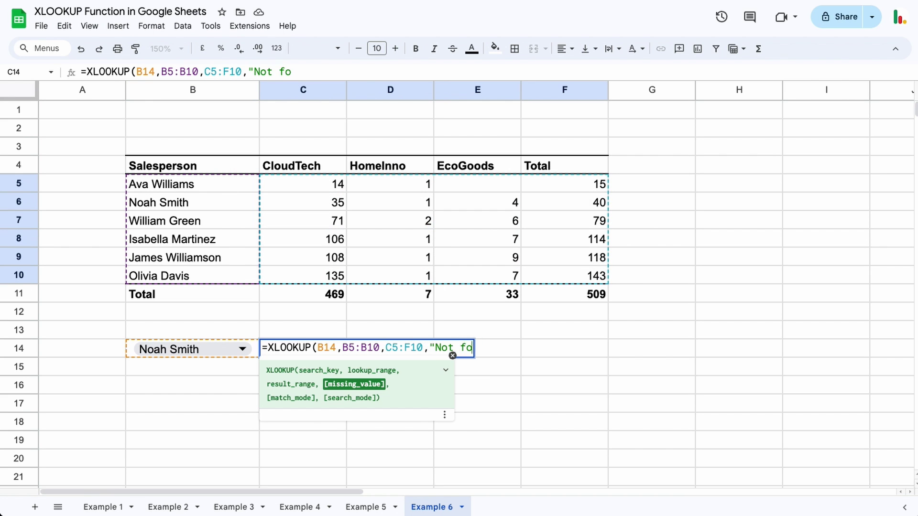
{"action": "type", "text": "und\")"}
{"action": "key", "text": "Return"}
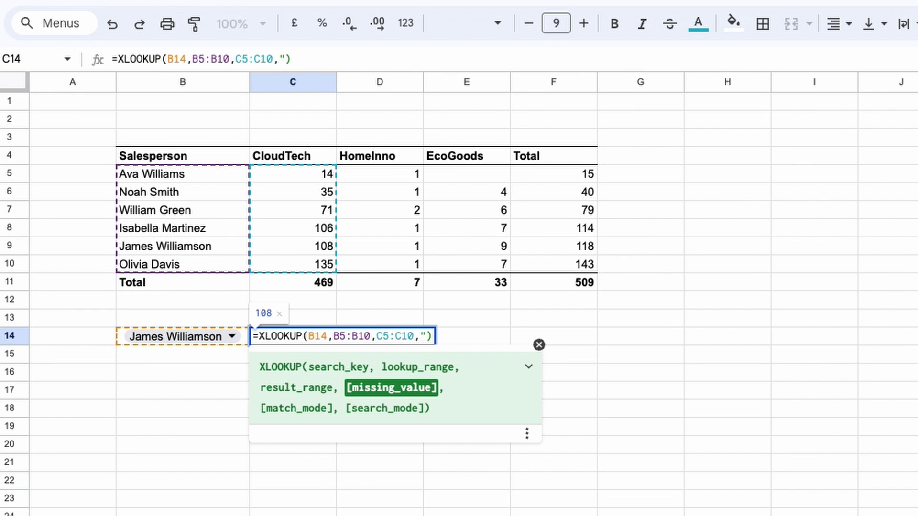
{"action": "type", "text": "Not Found"}
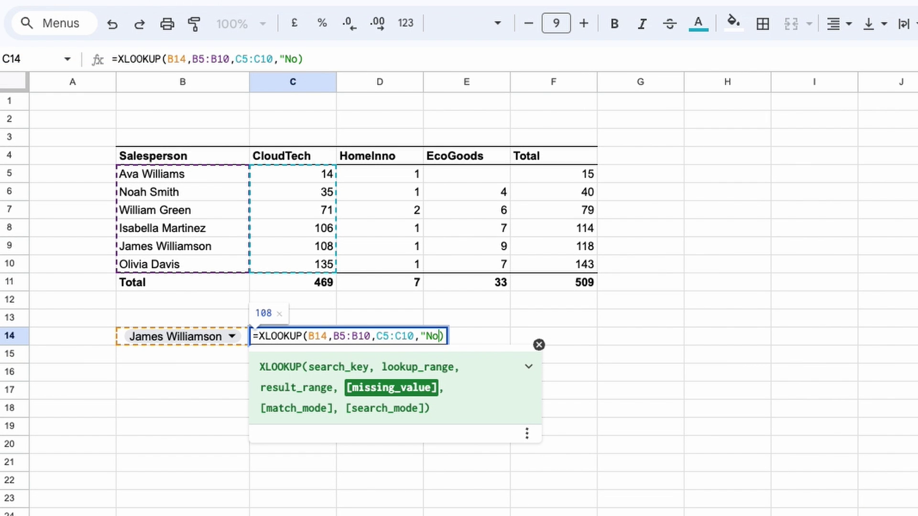
{"action": "type", "text": "\""}
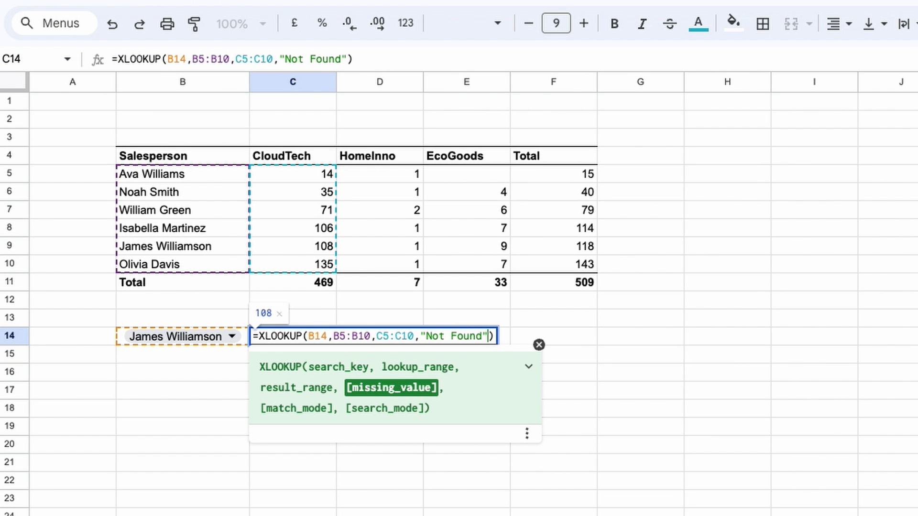
{"action": "key", "text": "Return"}
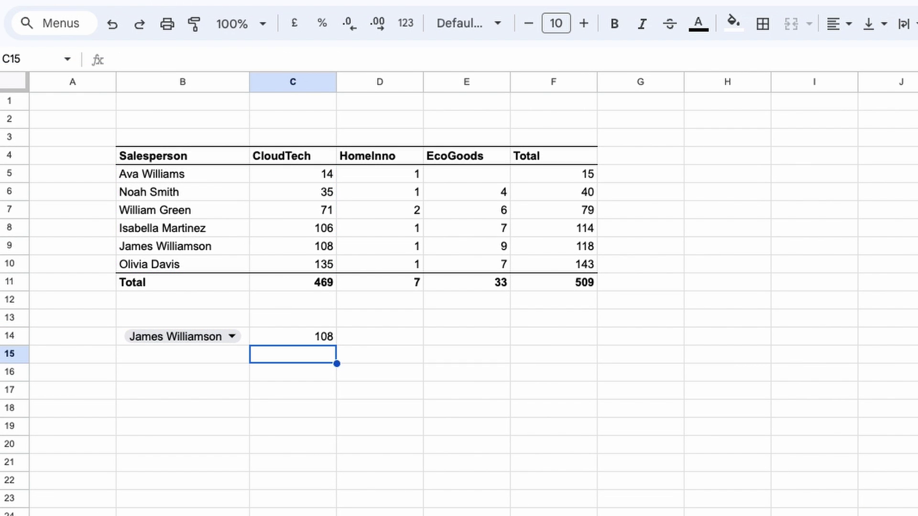
{"action": "left_click", "coordinate": [233, 337]}
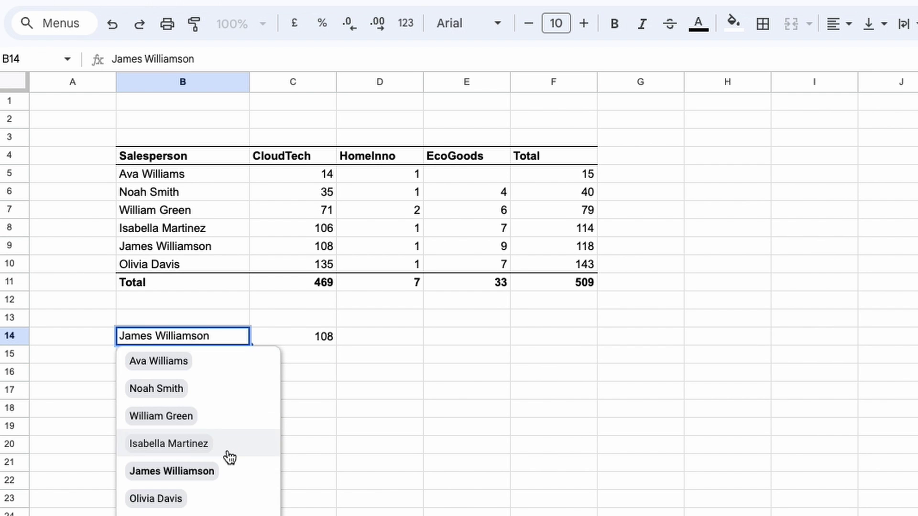
{"action": "left_click", "coordinate": [229, 385]}
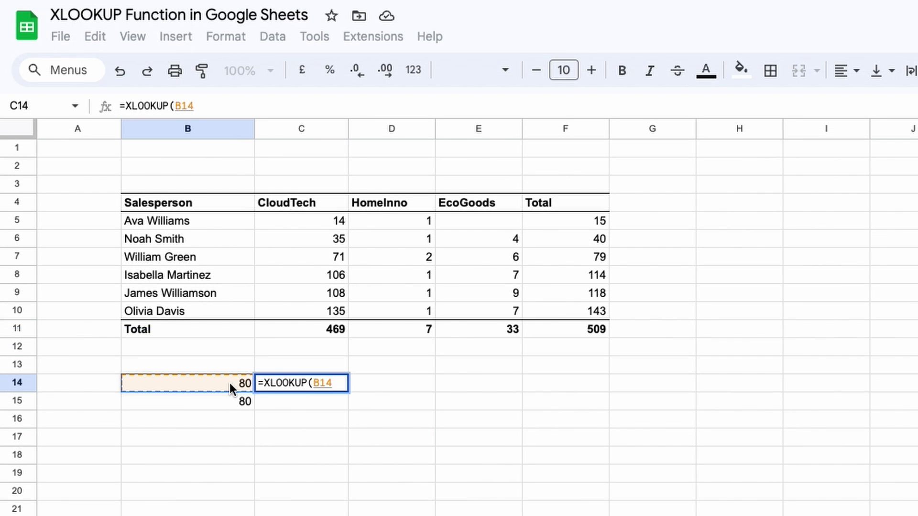
Try the Total column F5:F10 as lookup range, then restart C14 with a fresh =xlo formula.
{"action": "type", "text": ","}
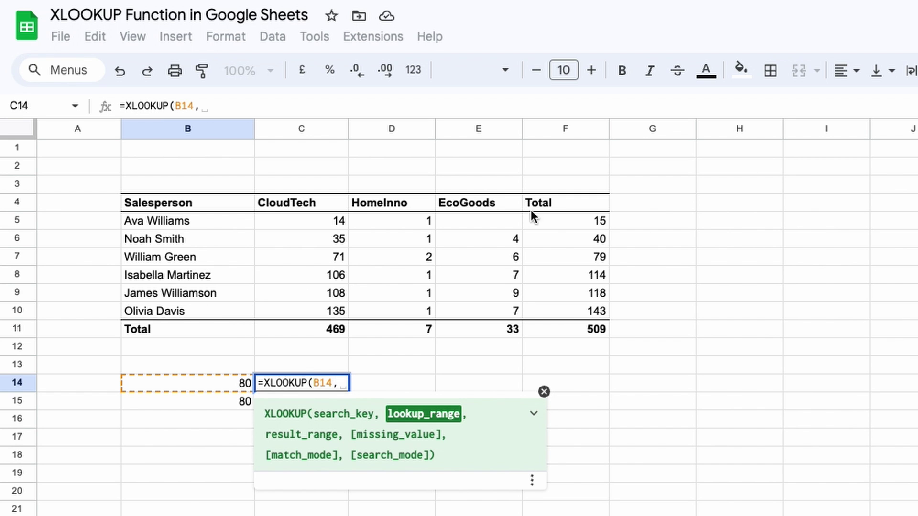
{"action": "left_click_drag", "start_coordinate": [557, 221], "coordinate": [552, 306]}
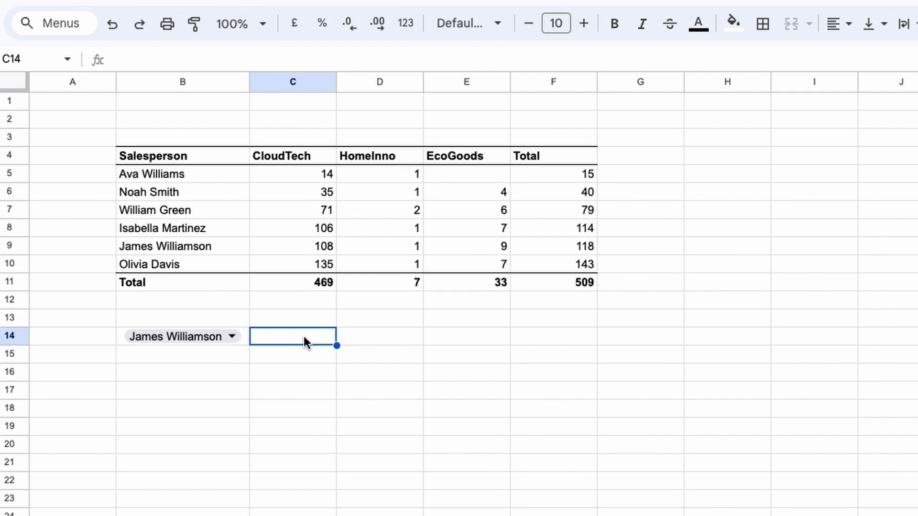
{"action": "type", "text": "=xlo"}
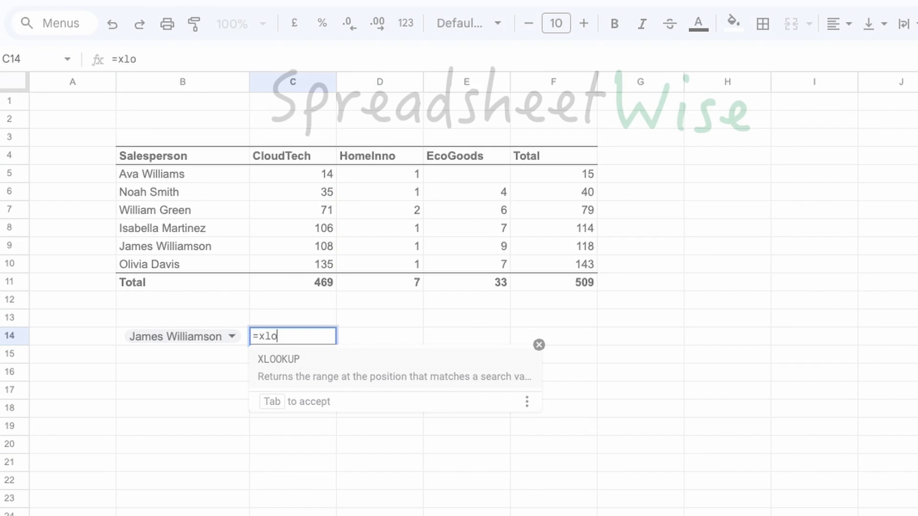